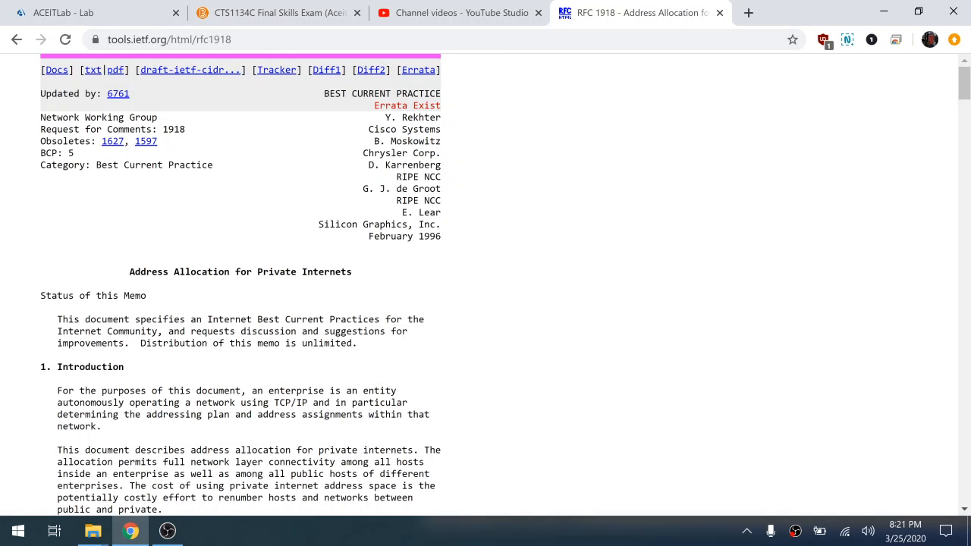
Step: Find section 3, Private Address Space, in RFC 1918 and highlight its three reserved private address blocks
scroll(196, 262, "down", 4)
scroll(182, 243, "down", 12)
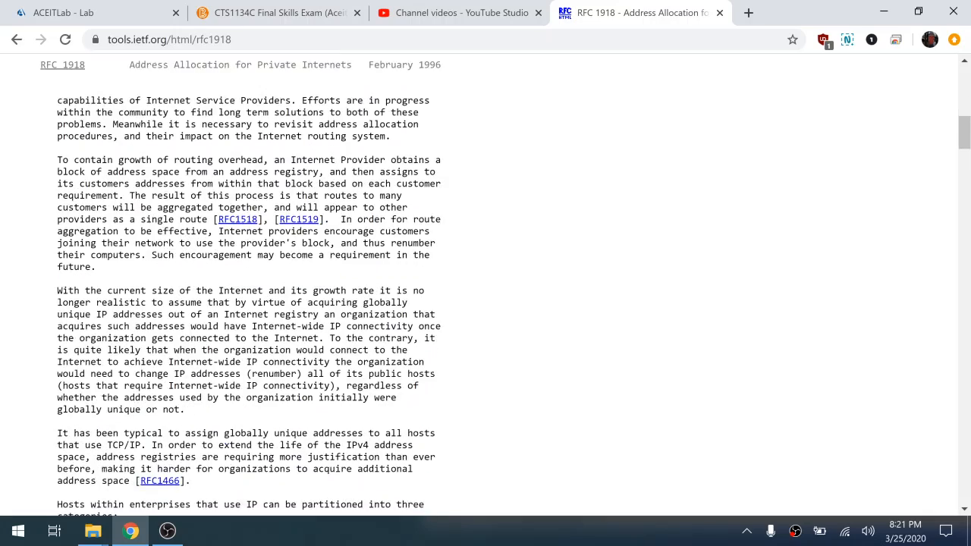
scroll(182, 243, "down", 10)
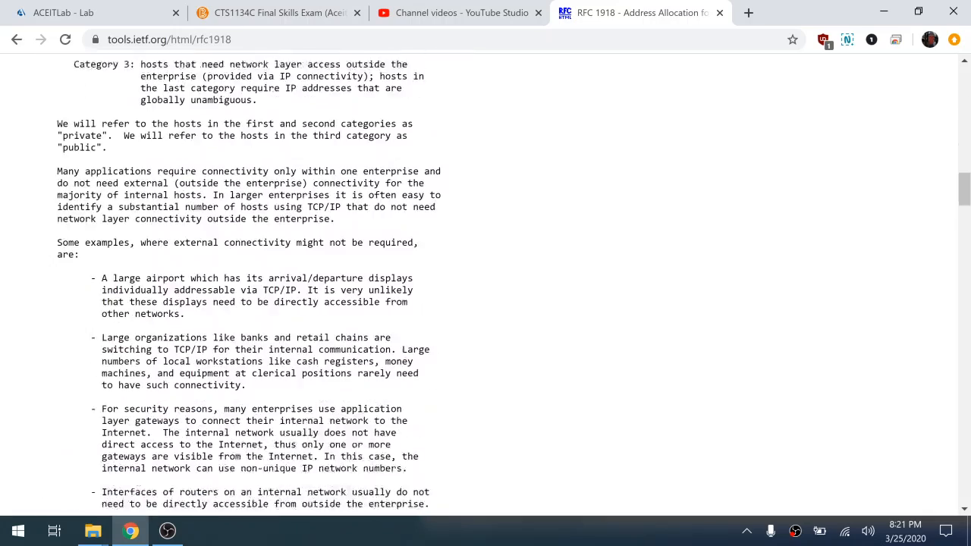
scroll(182, 244, "down", 3)
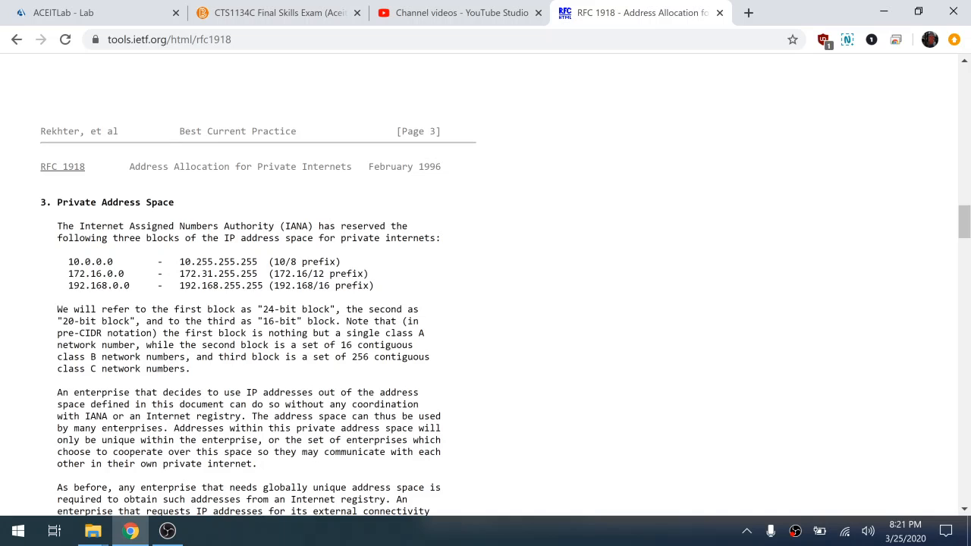
left_click_drag(68, 262, 400, 292)
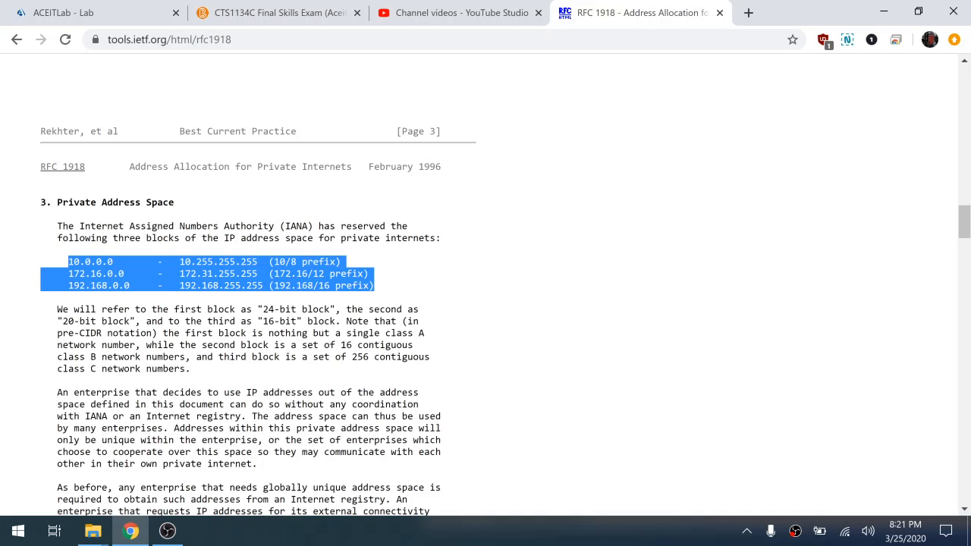
Step: Search the RFC 1918 page for "nat" and go through all of its matches
key("ctrl+f")
type("nat")
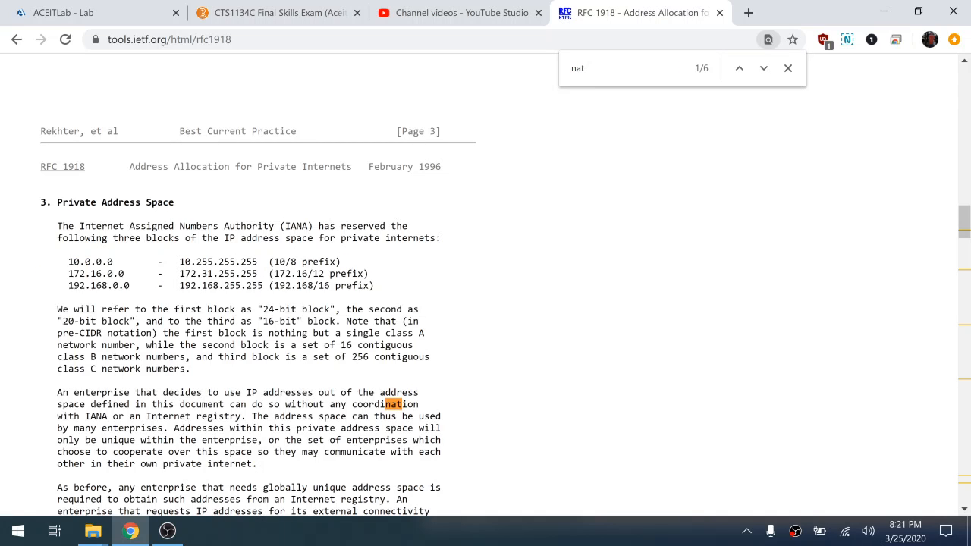
left_click(762, 71)
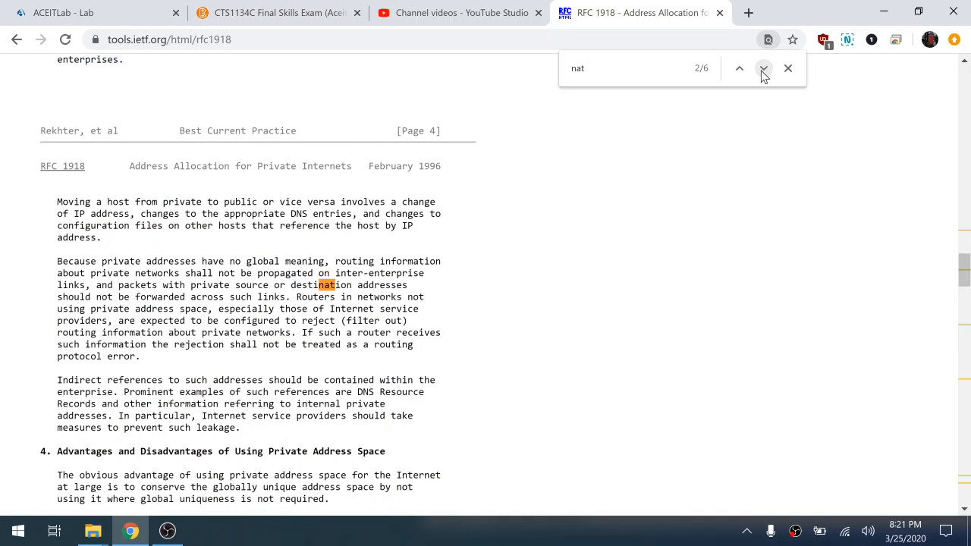
left_click(762, 70)
left_click(763, 71)
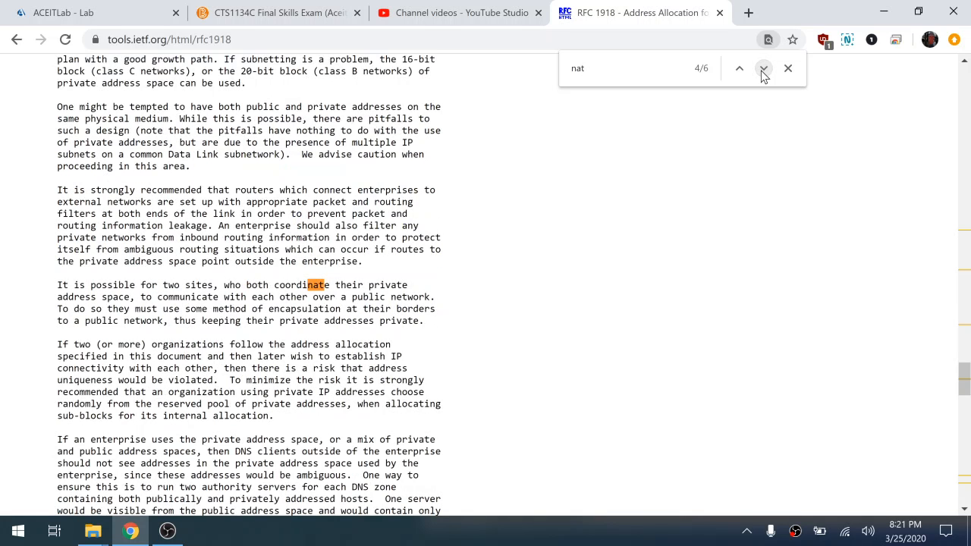
left_click(763, 70)
left_click(763, 70)
left_click(762, 70)
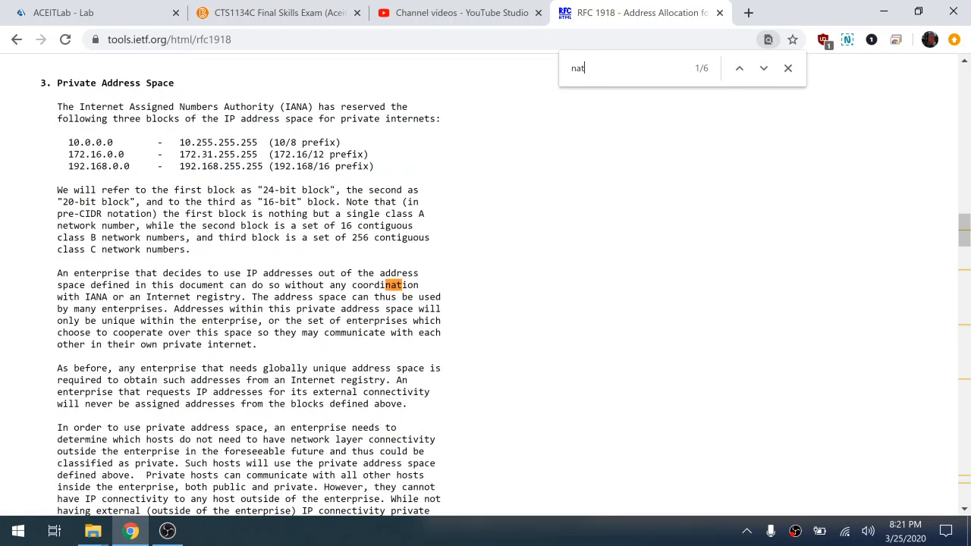
Step: Search the RFC 1918 page for "network addre", and clear the search term
key("ctrl+f")
type("network ")
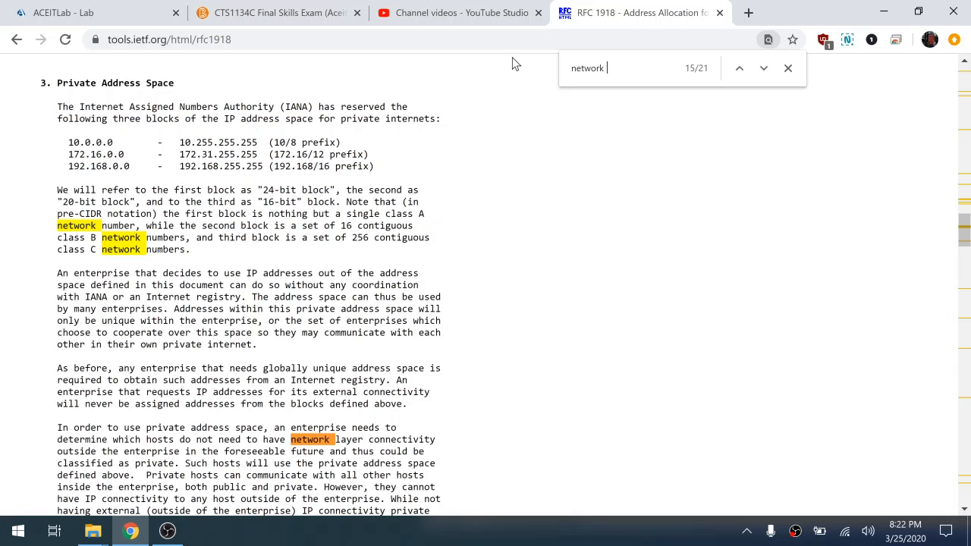
type("ac")
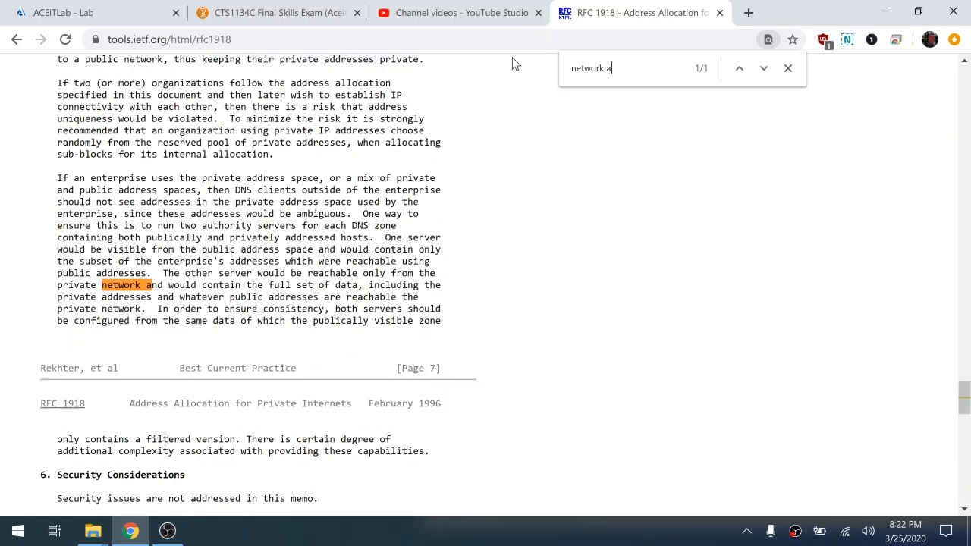
key("BackSpace")
type("addre")
key("BackSpace")
key("BackSpace")
key("BackSpace")
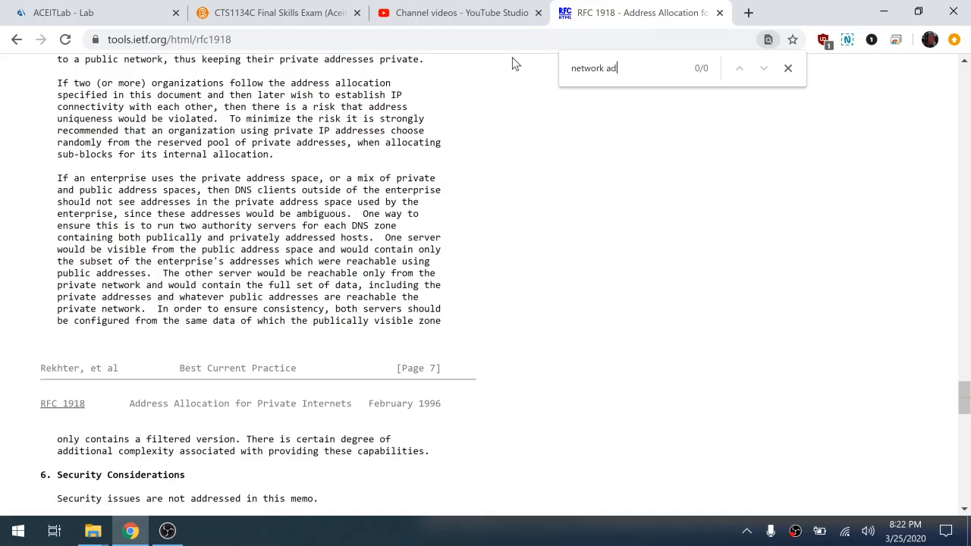
key("BackSpace")
key("BackSpace")
key("BackSpace")
key("BackSpace")
key("BackSpace")
key("BackSpace")
key("BackSpace")
key("BackSpace")
key("BackSpace")
key("BackSpace")
Step: Return to the Private Address Space section, close the page search and highlight the three private address blocks again
scroll(486, 281, "down", 1)
scroll(486, 280, "up", 13)
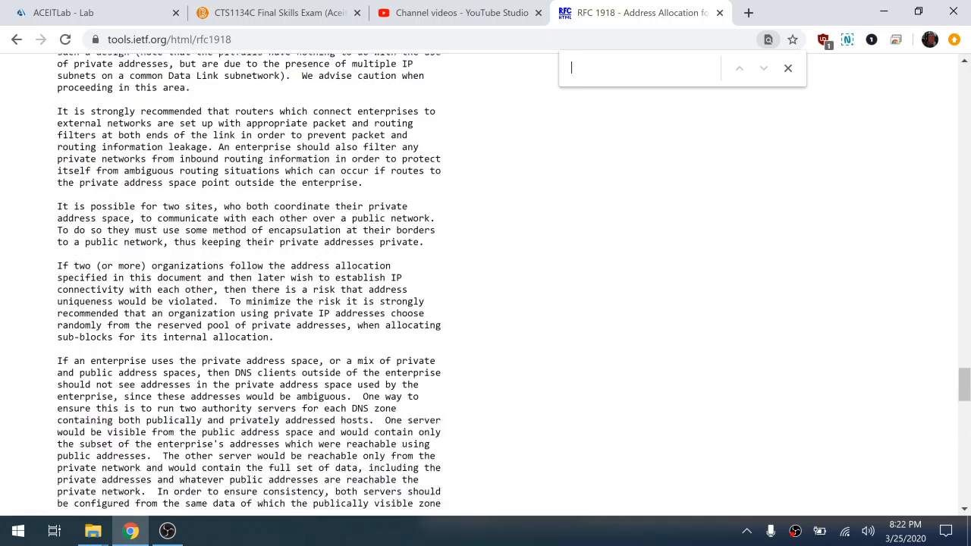
scroll(486, 281, "up", 15)
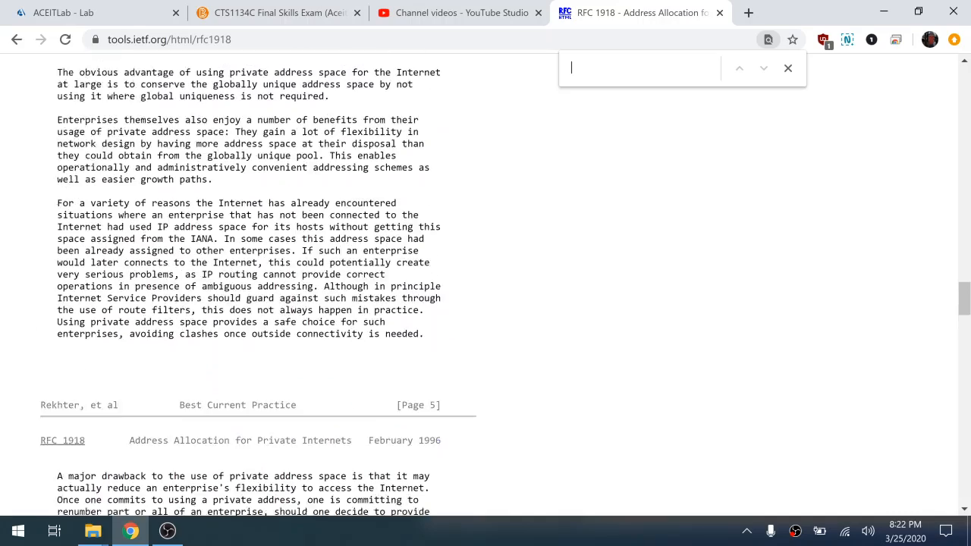
scroll(485, 280, "up", 3)
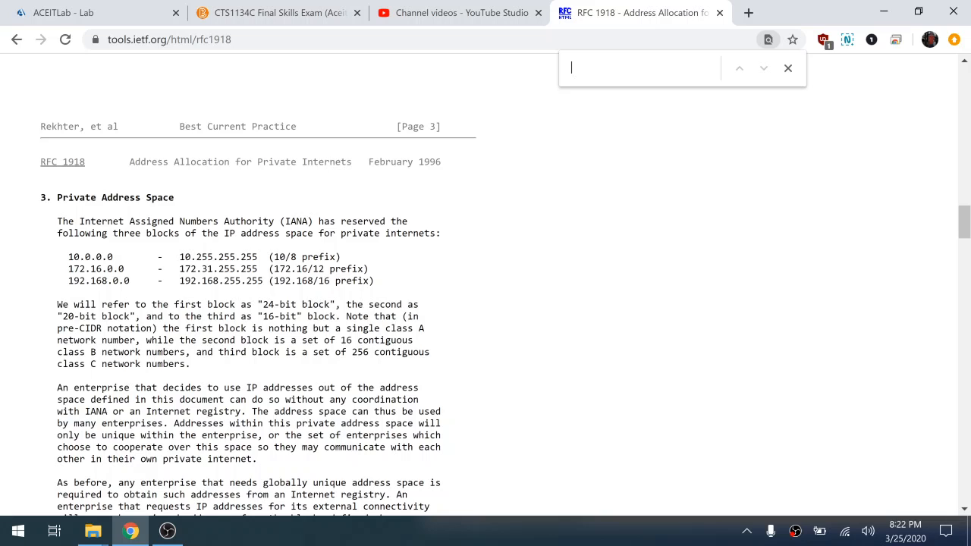
left_click(787, 67)
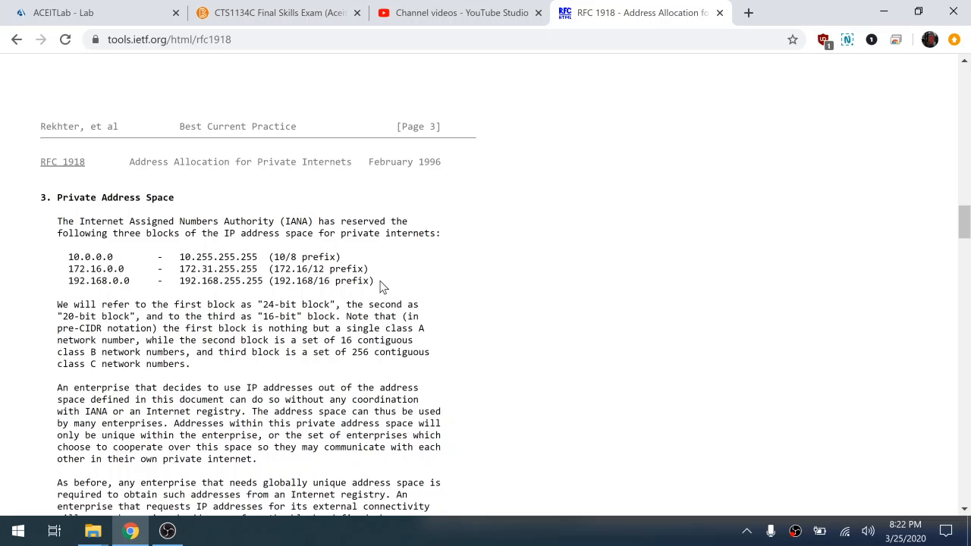
left_click_drag(382, 286, 42, 261)
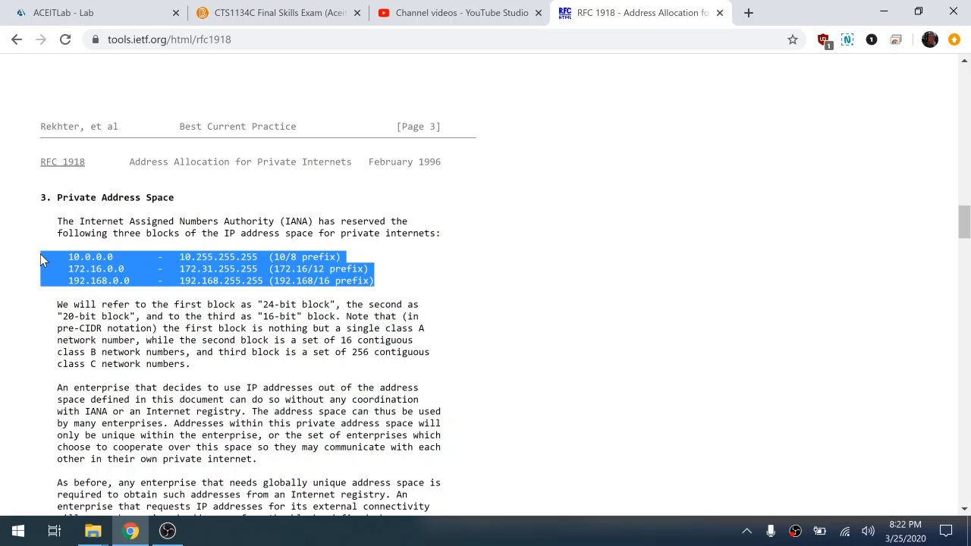
Step: Open Router A's console from the ACEITLab page and start a role-based installation for server r1 in the Add Roles and Features Wizard
left_click(76, 14)
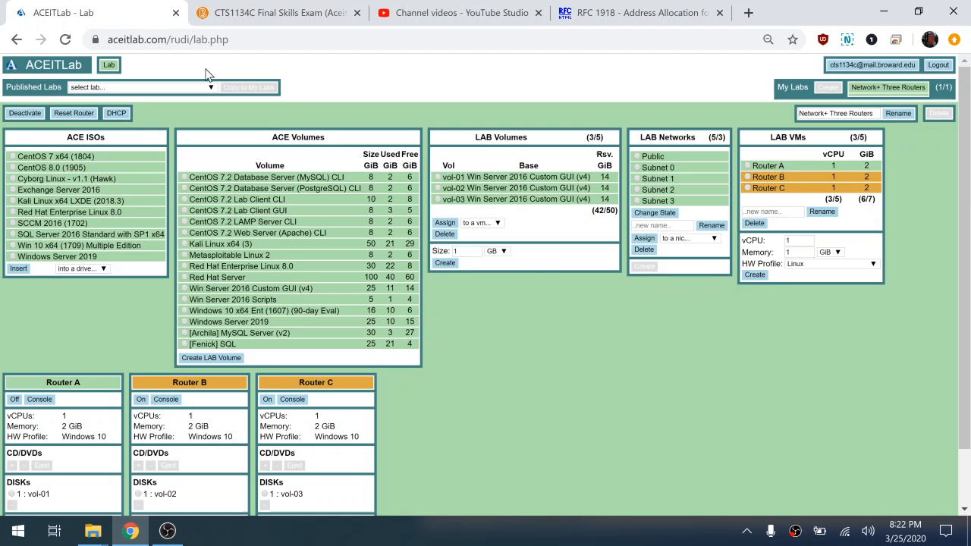
left_click(38, 401)
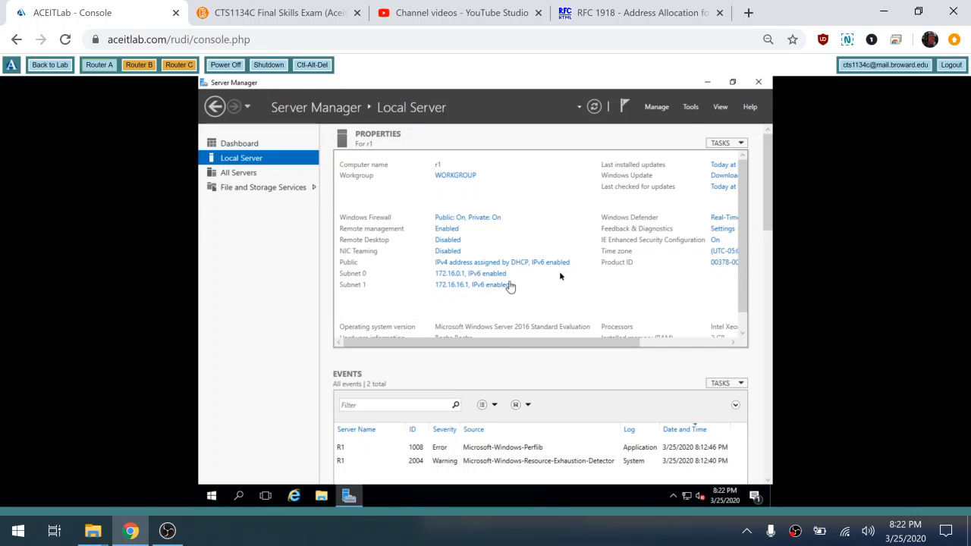
left_click(652, 114)
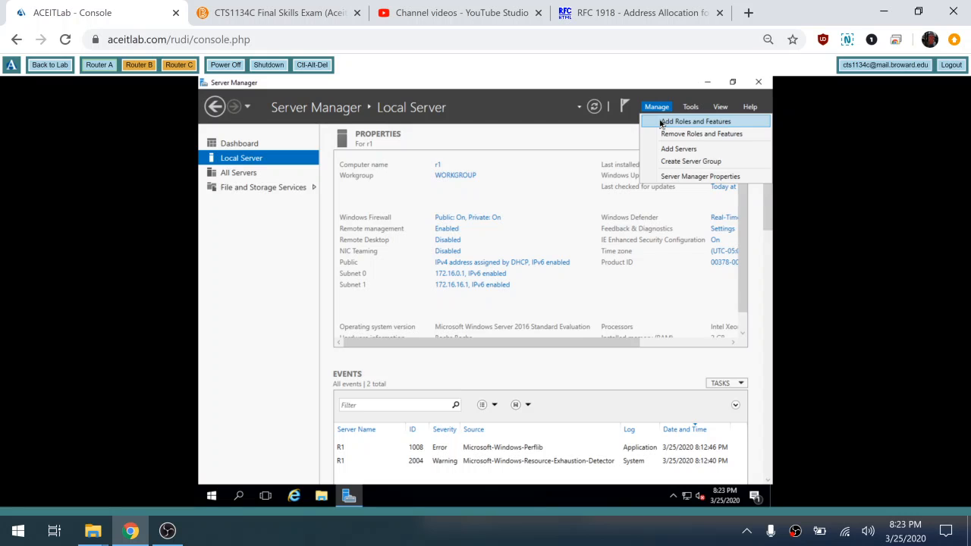
left_click(661, 124)
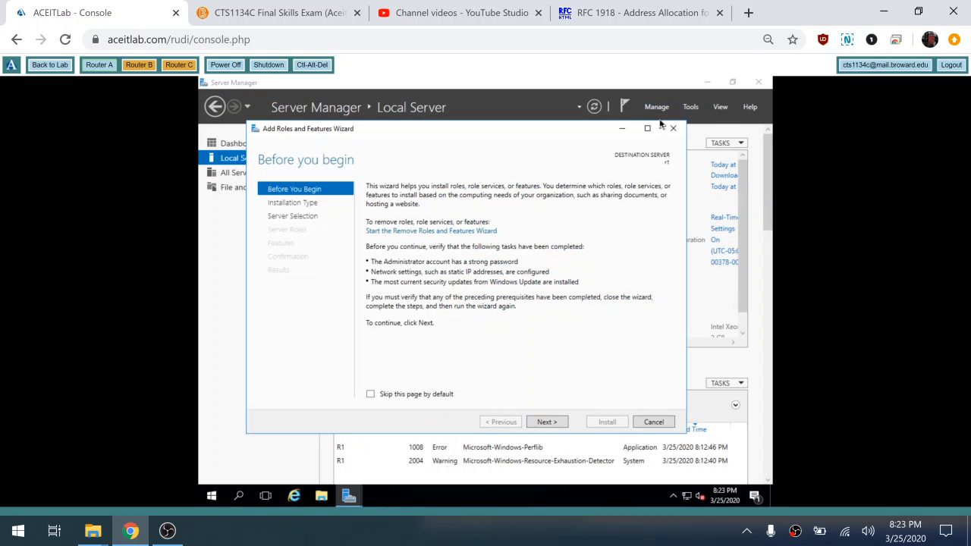
left_click(545, 422)
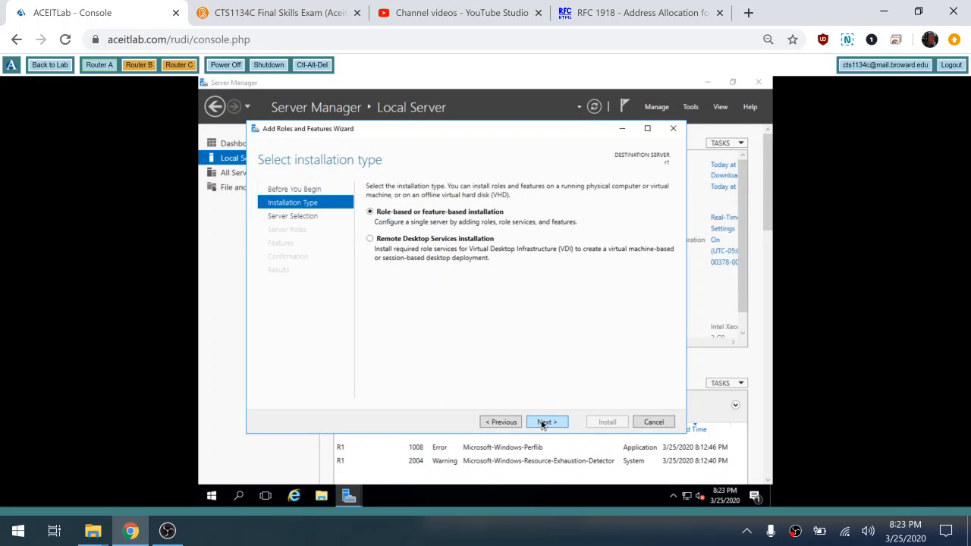
left_click(543, 423)
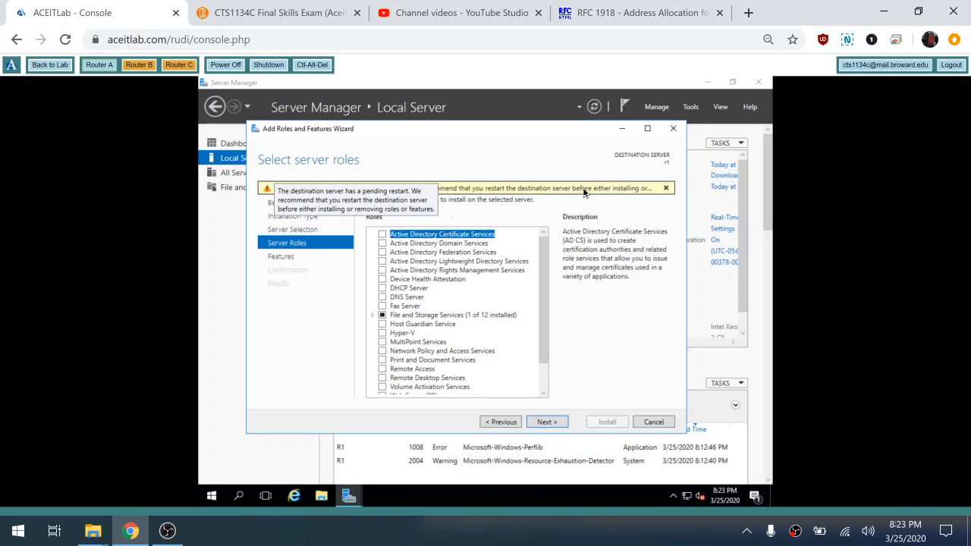
Step: Select the Remote Access server role and continue without adding any extra features
left_click(384, 371)
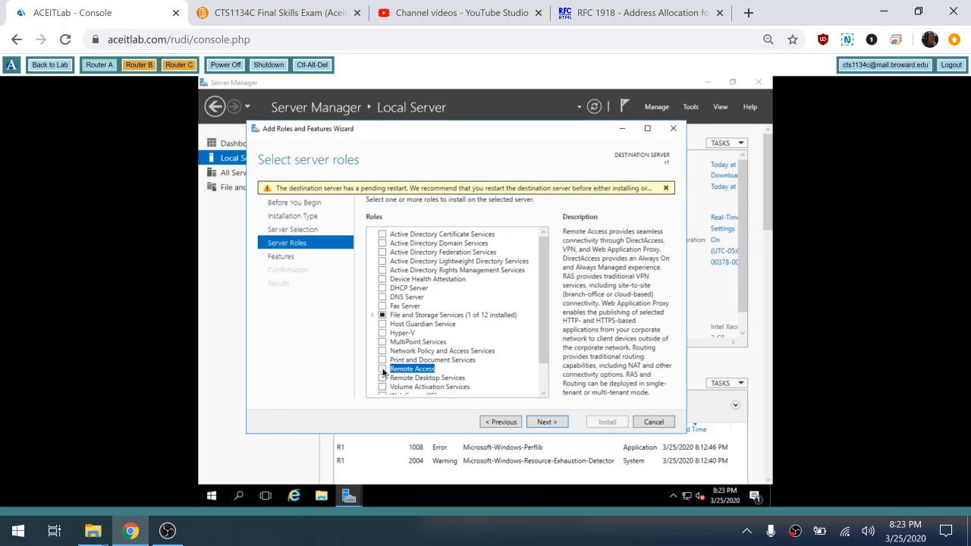
left_click(382, 369)
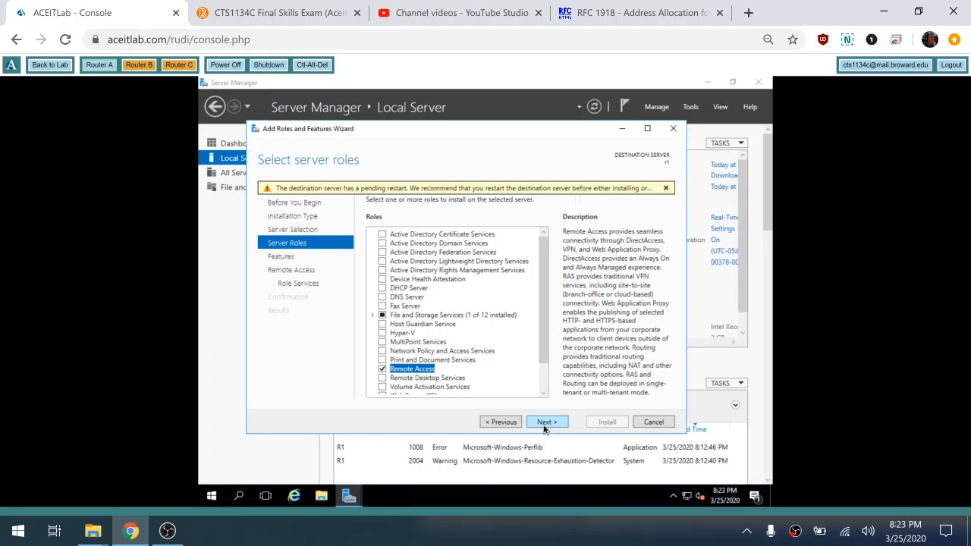
left_click(545, 421)
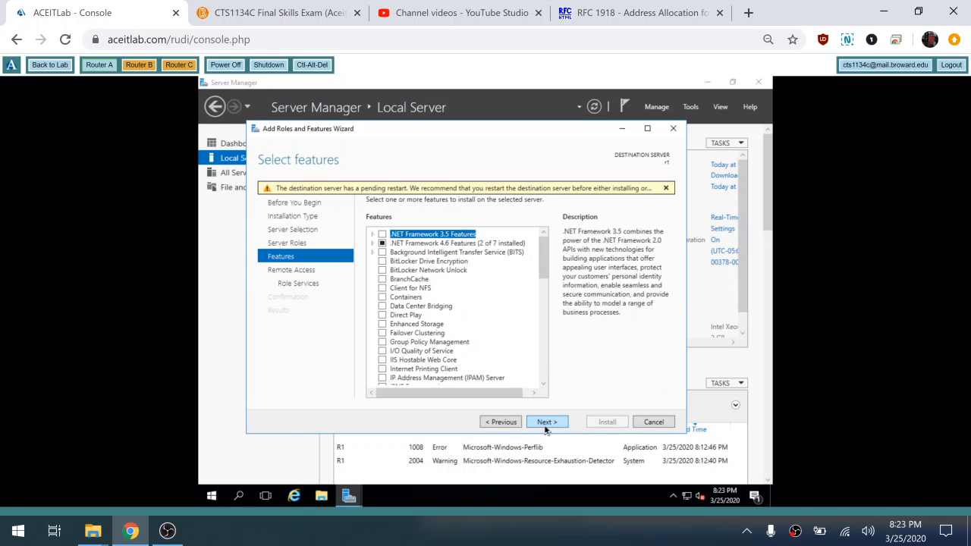
left_click(544, 425)
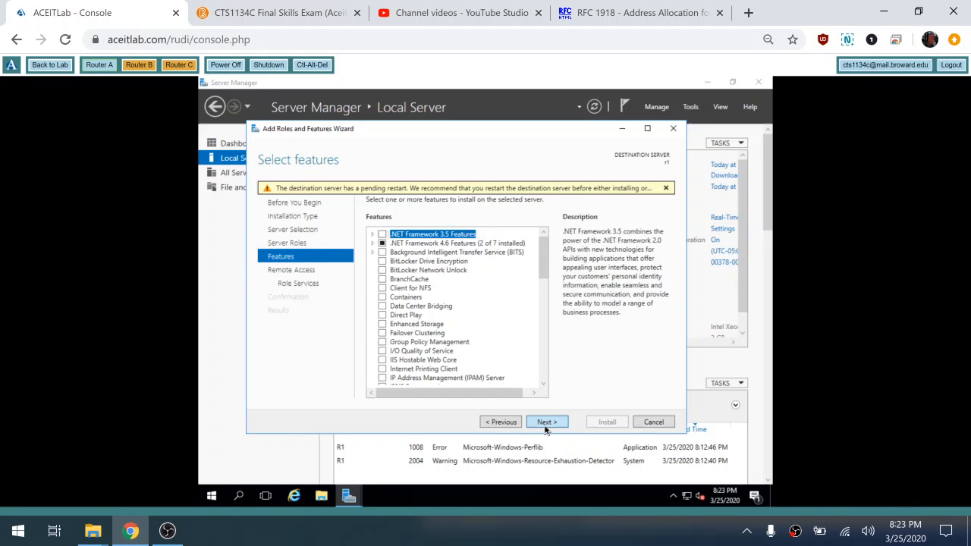
Step: Go back to the server roles to review the Remote Access selection, and return to the Remote Access page
left_click(501, 422)
left_click(500, 422)
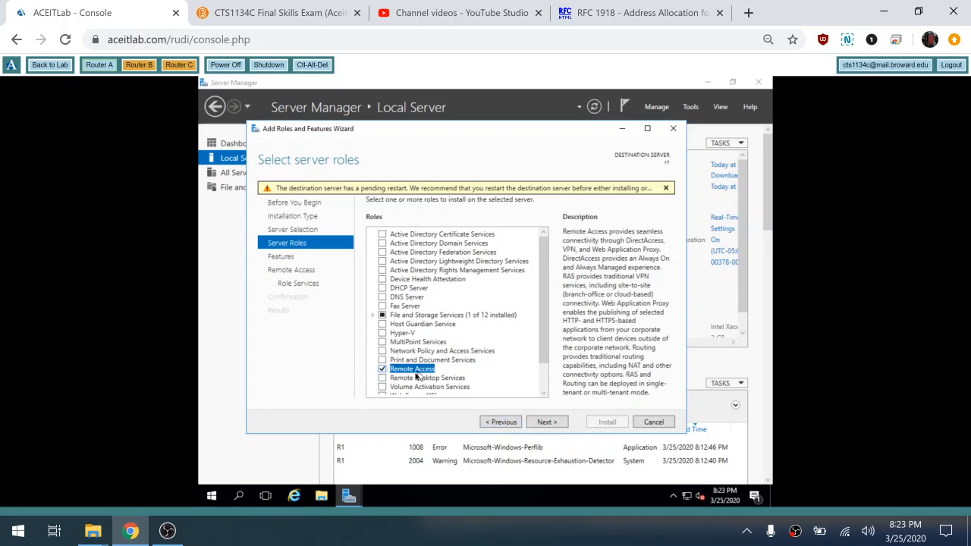
left_click(550, 427)
left_click(550, 427)
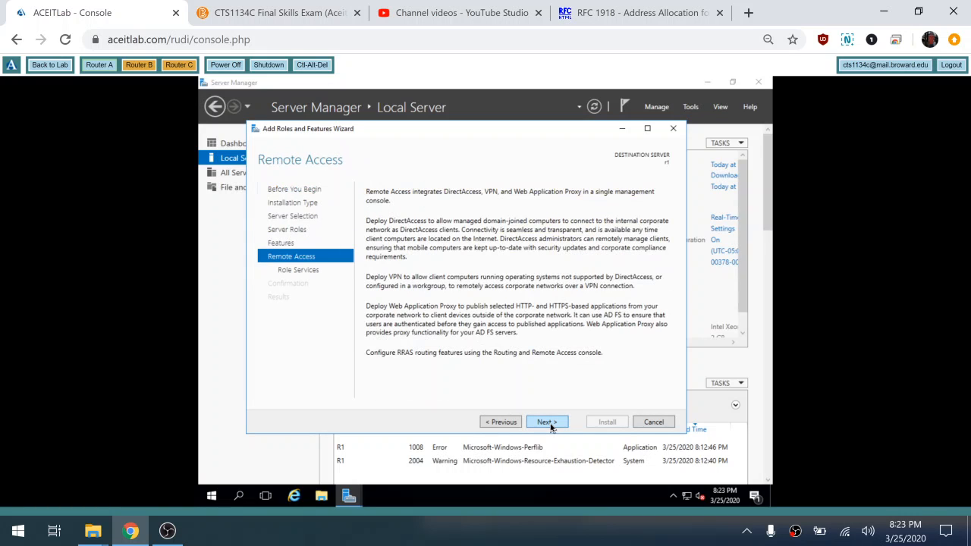
Step: Add the Routing role service for Remote Access together with its required features and management tools
left_click(551, 427)
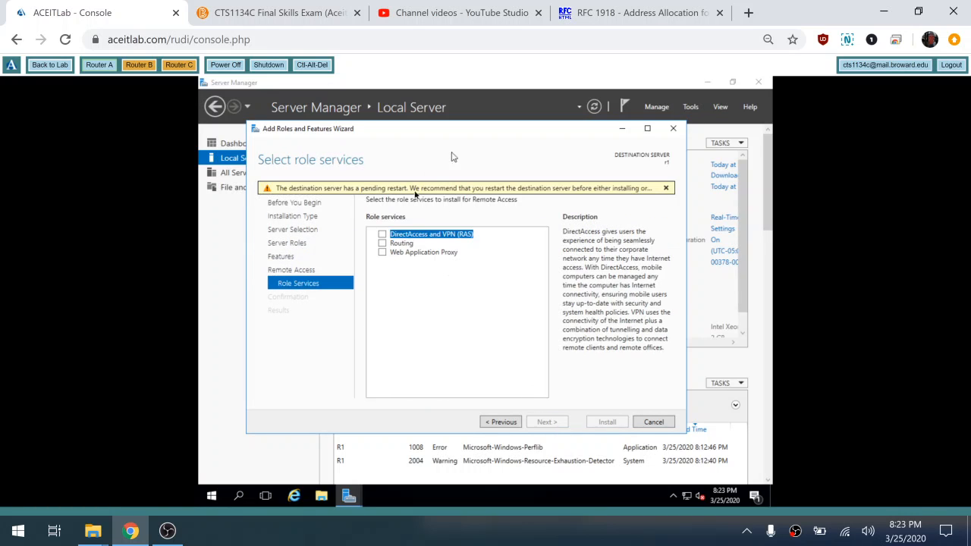
left_click(382, 244)
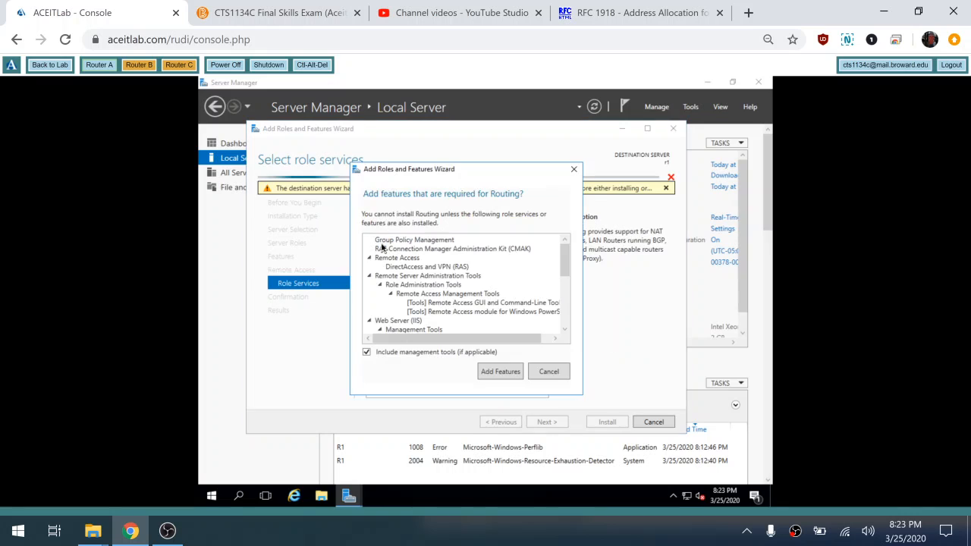
left_click(502, 375)
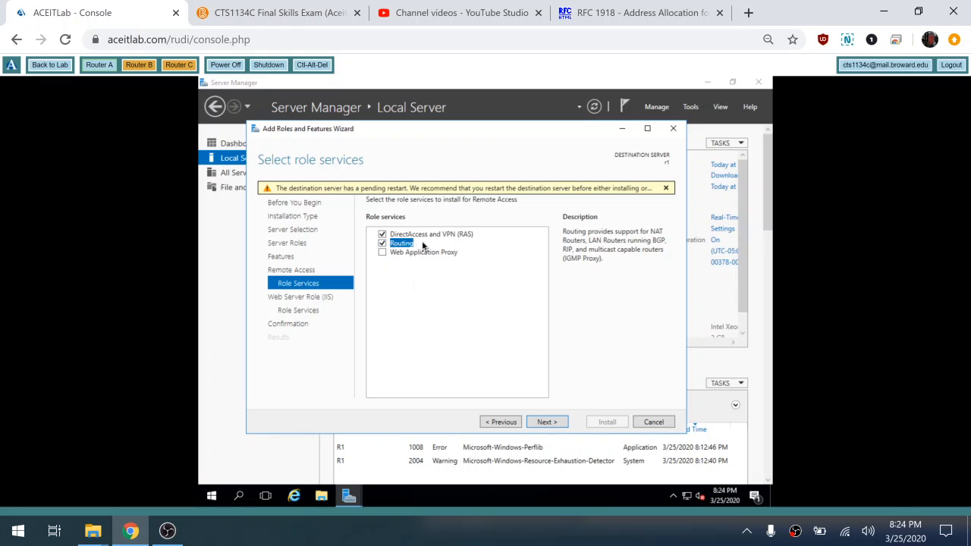
left_click(548, 422)
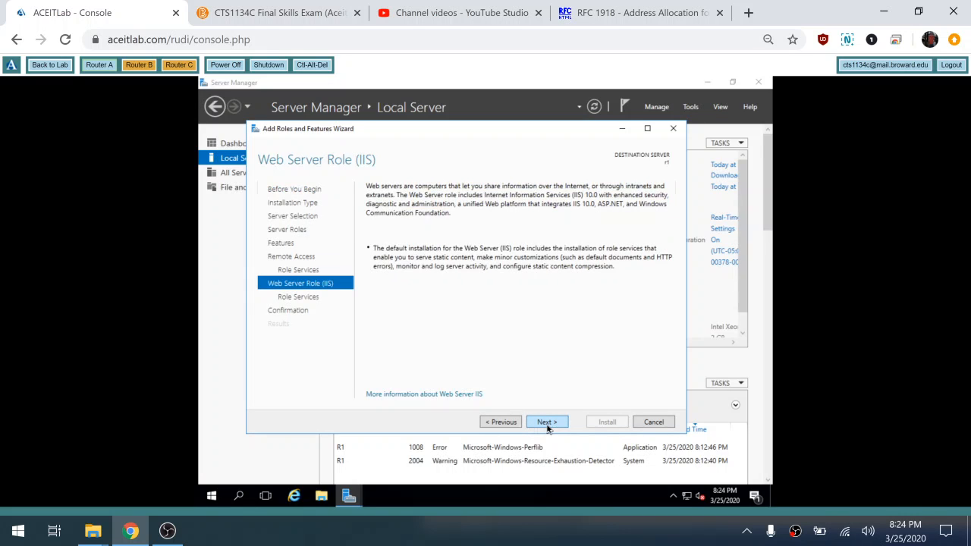
Step: Keep the default Web Server role services, allow automatic restart of the destination server if required, and install the selected roles
left_click(548, 422)
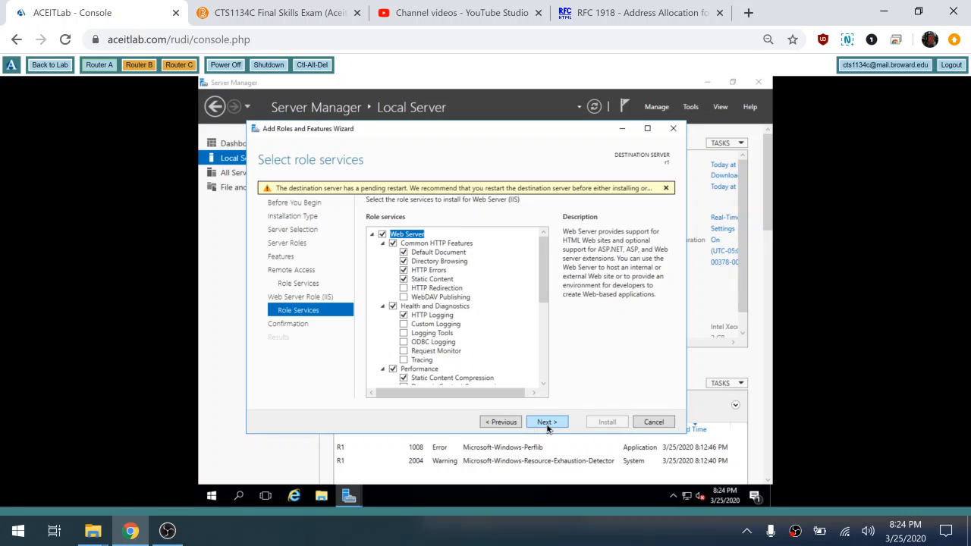
left_click(548, 426)
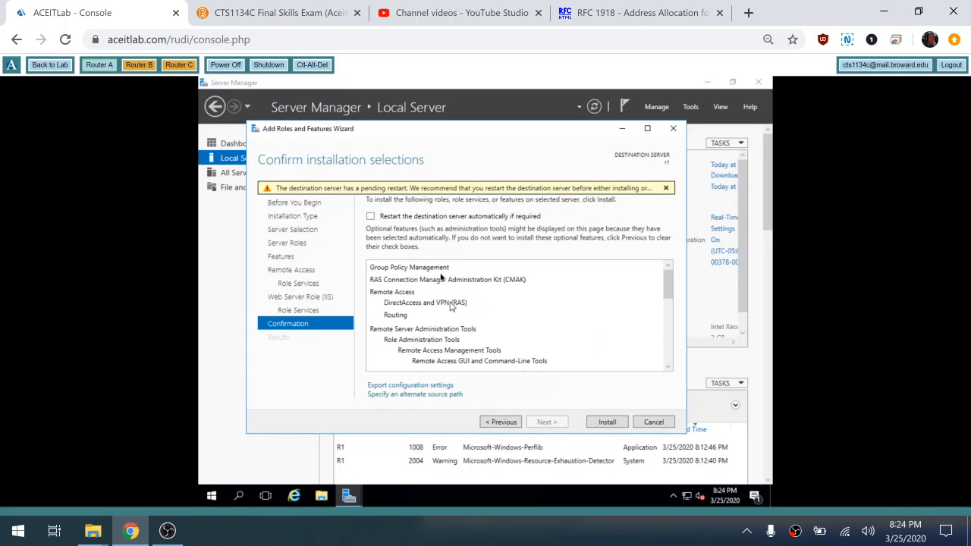
left_click(371, 217)
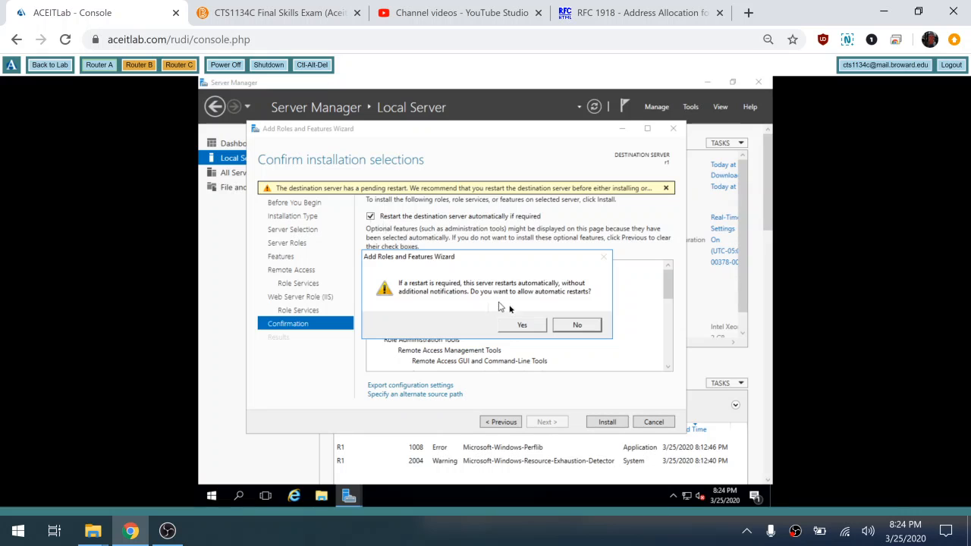
left_click(523, 326)
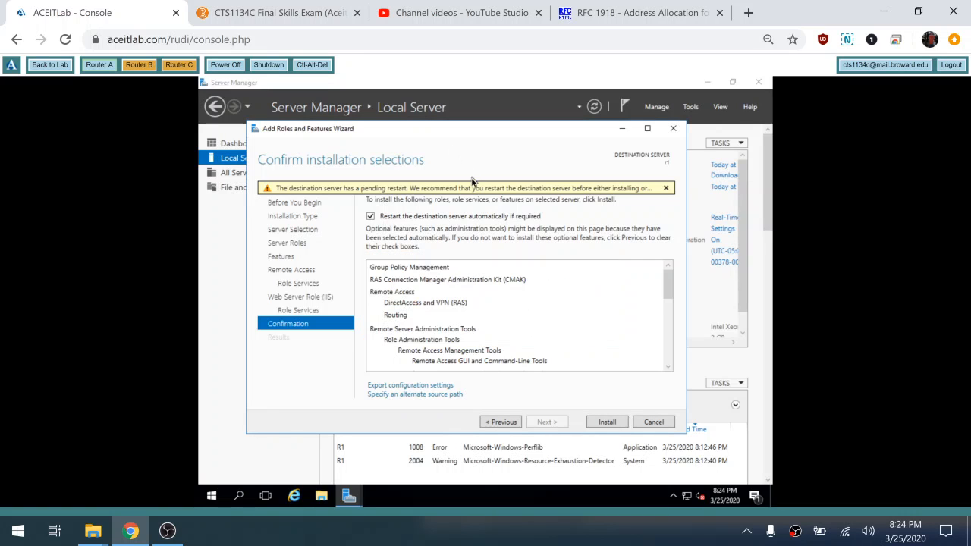
left_click(607, 423)
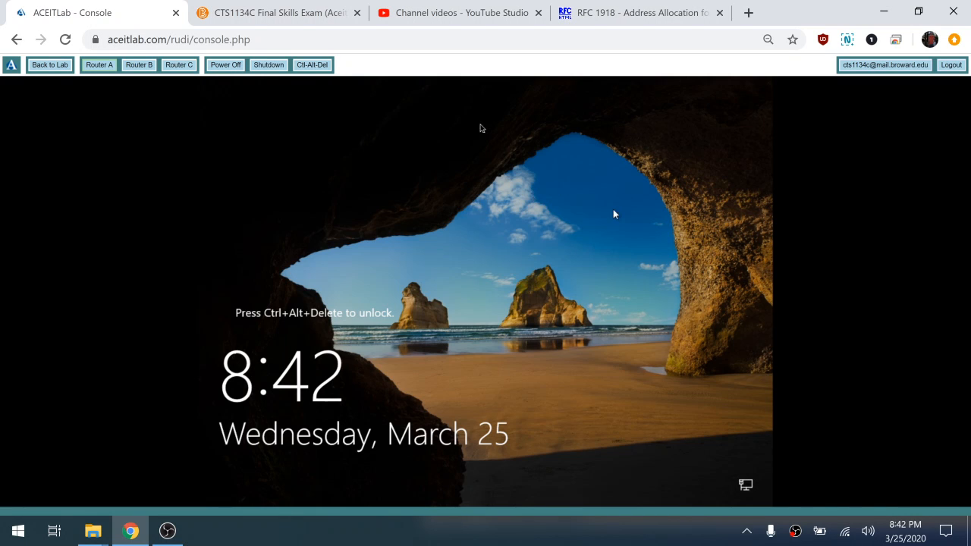
Step: Unlock Router A's restarted server and sign in as Administrator with the account password
left_click(312, 66)
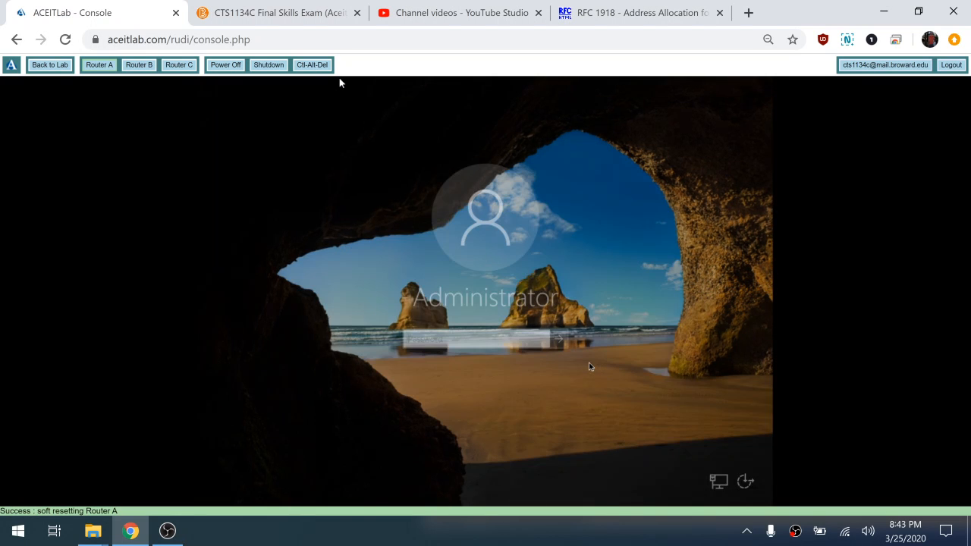
type("••••")
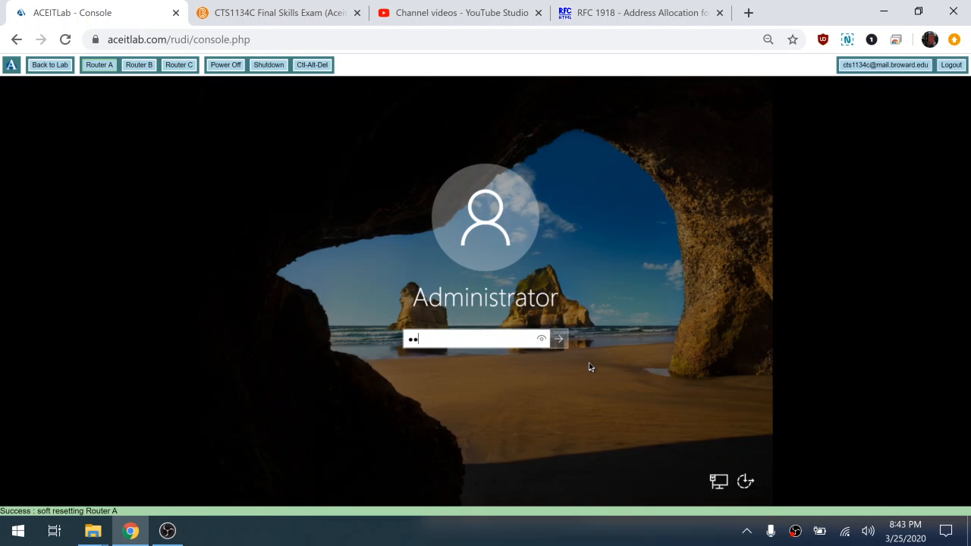
type("•••••")
key("Return")
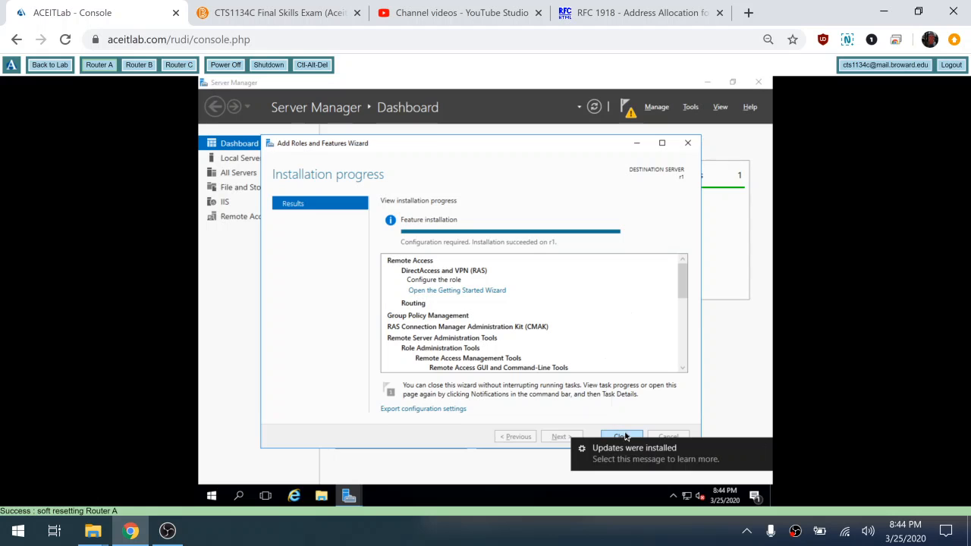
Step: Dismiss the updates notification and the finished installation wizard, and open Routing and Remote Access in a maximized window
left_click(764, 450)
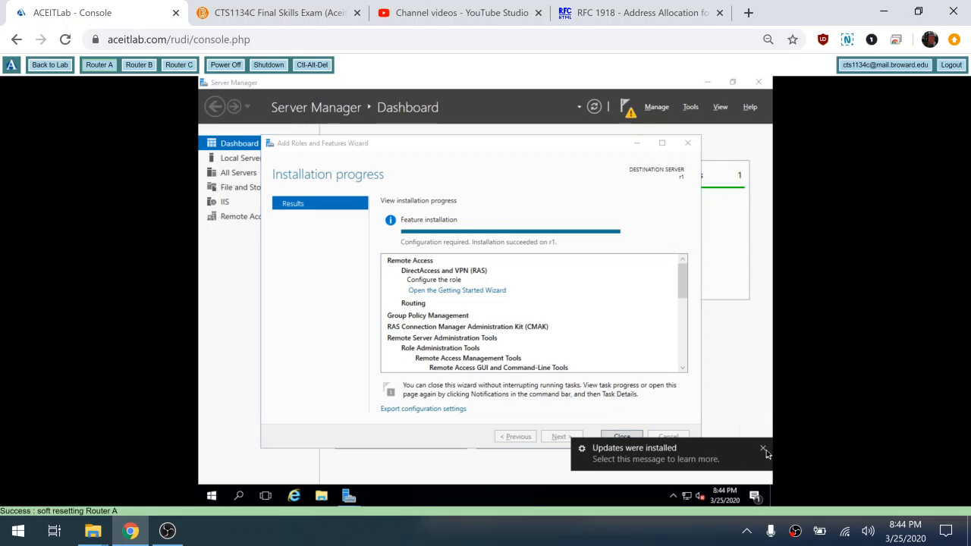
left_click(621, 437)
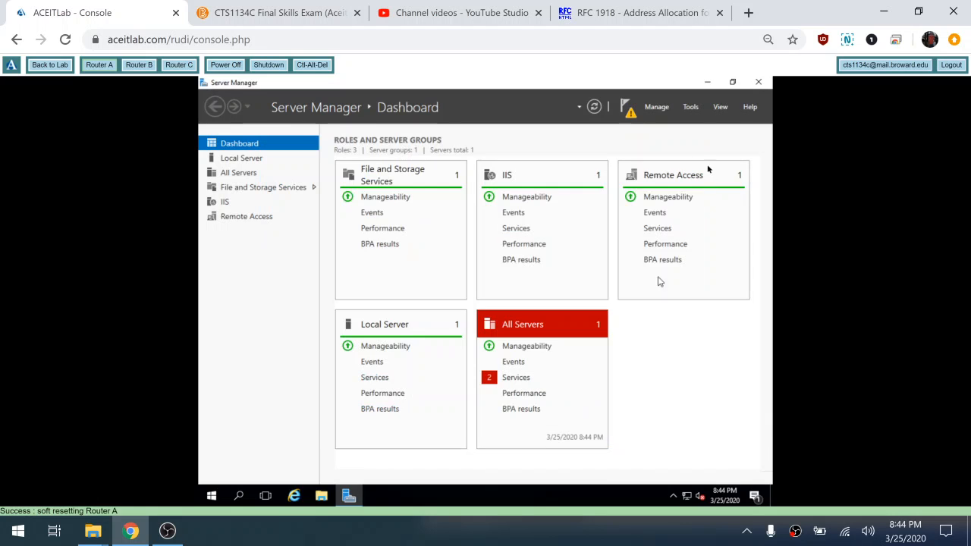
left_click(691, 109)
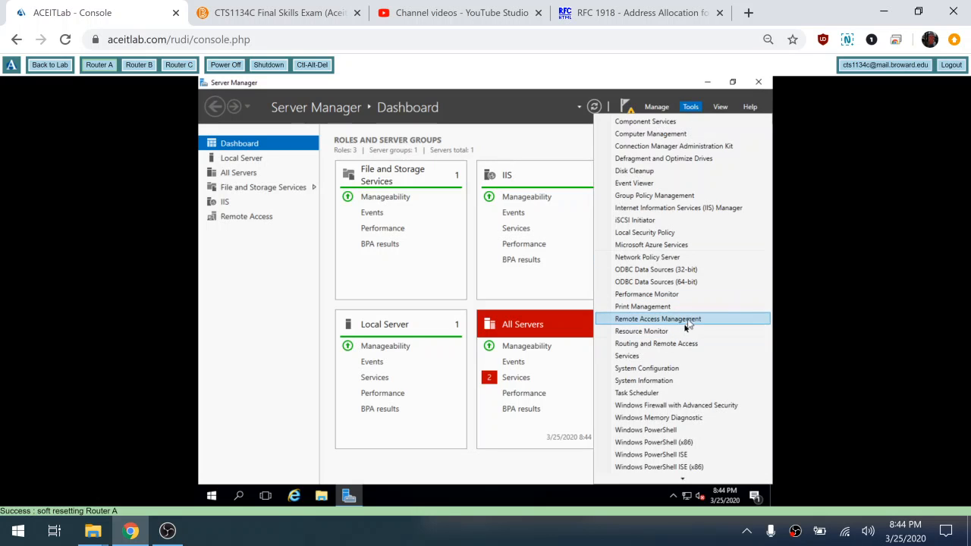
left_click(677, 344)
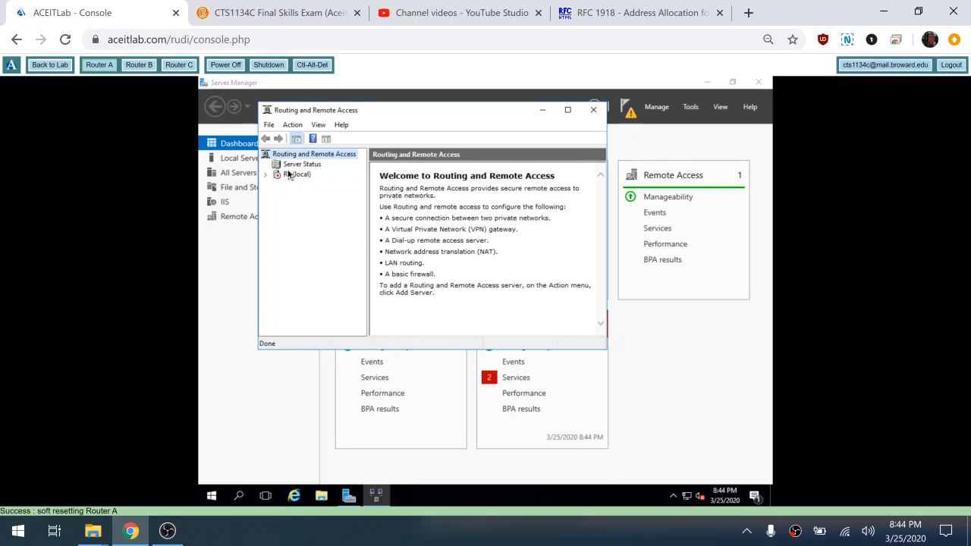
left_click(567, 110)
left_click(228, 147)
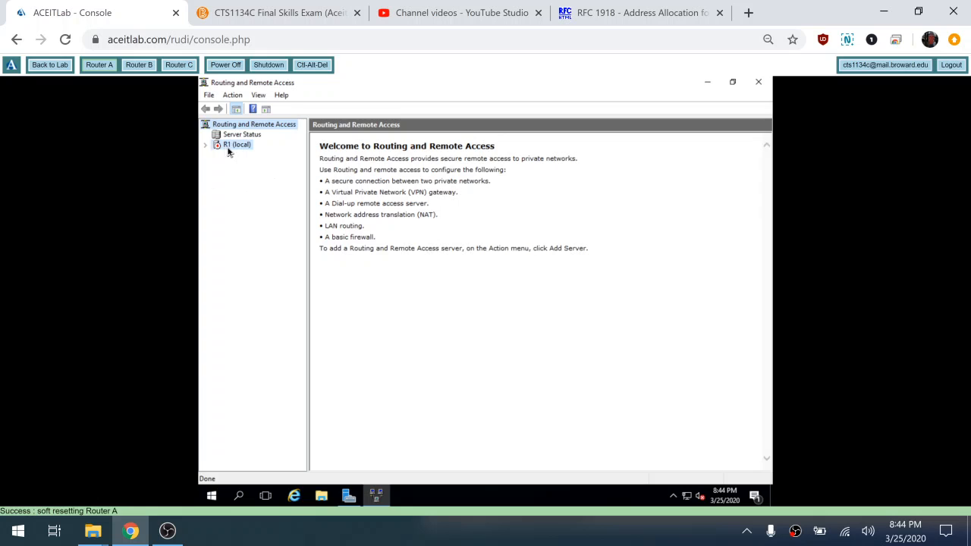
right_click(229, 152)
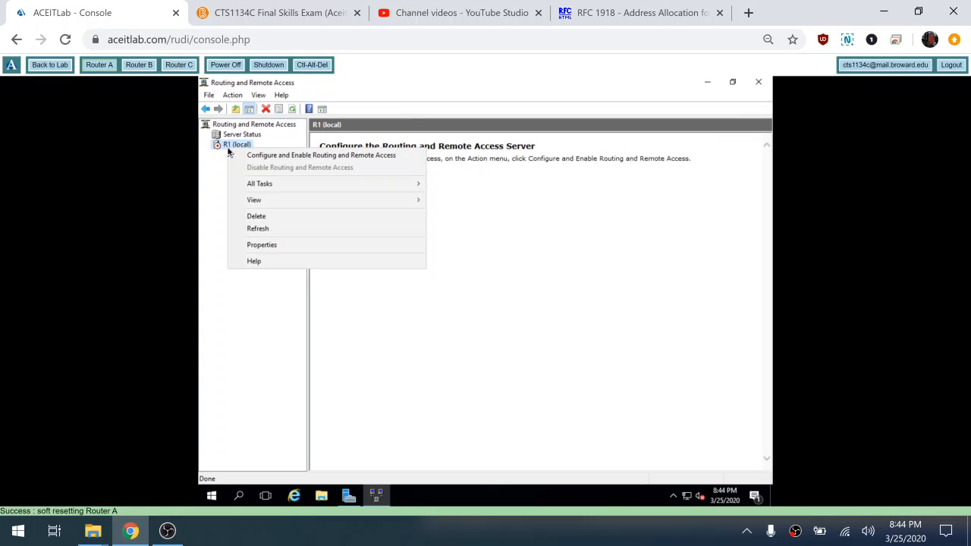
left_click(286, 155)
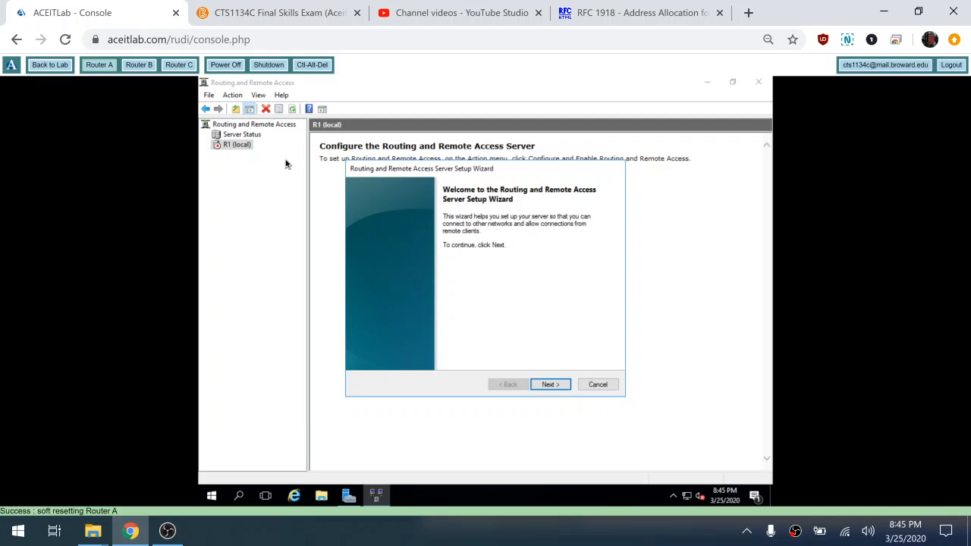
left_click(560, 386)
left_click(559, 385)
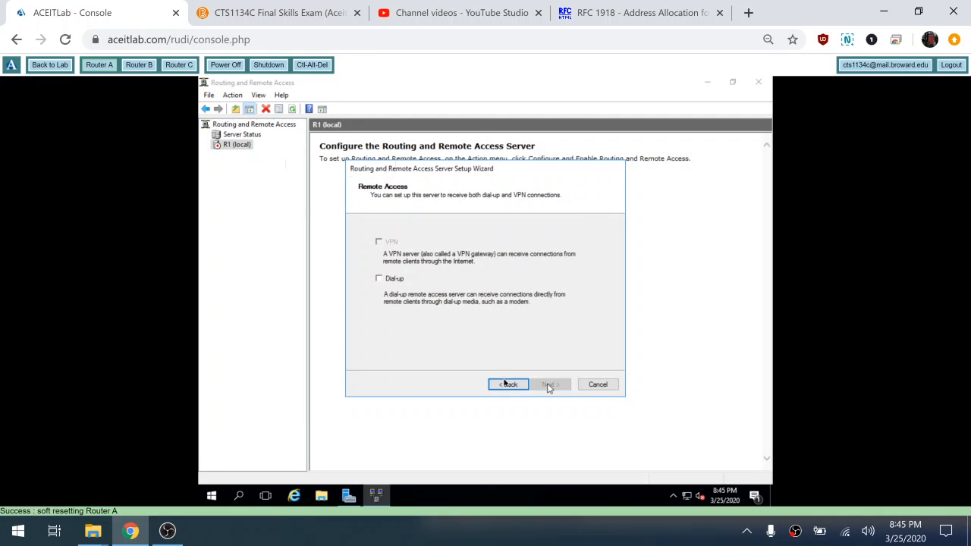
left_click(501, 385)
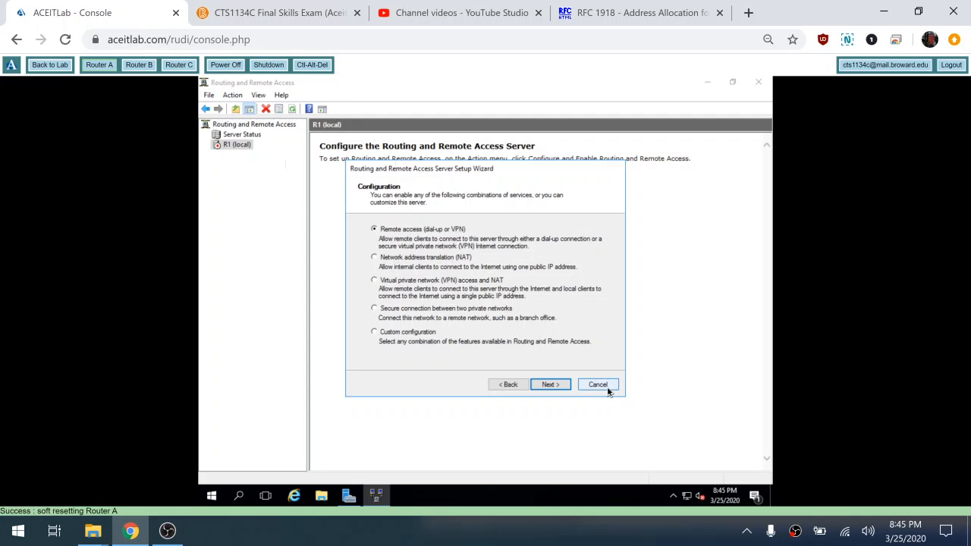
left_click(597, 384)
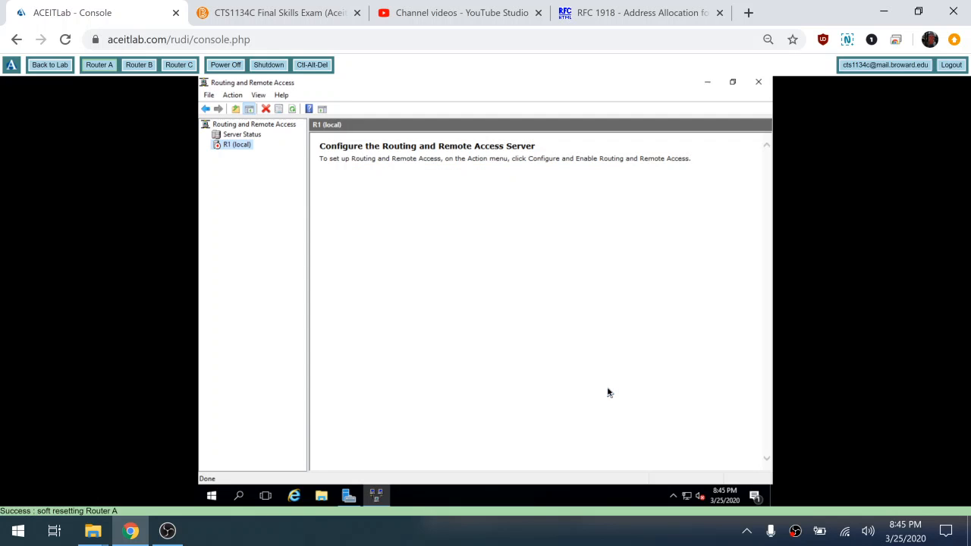
Step: Start configuring Routing and Remote Access on R1 (local) with Network address translation (NAT), using the Public interface for the Internet connection
right_click(243, 149)
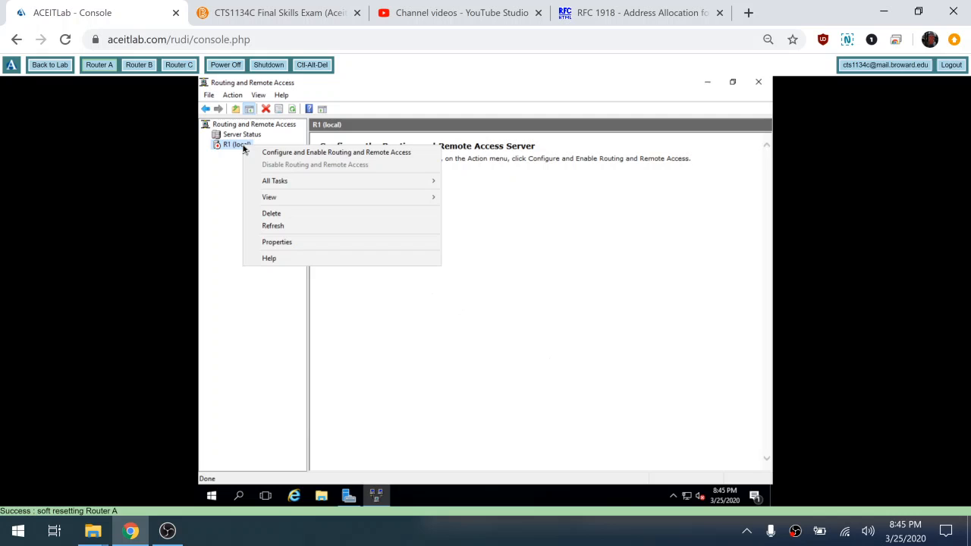
left_click(291, 154)
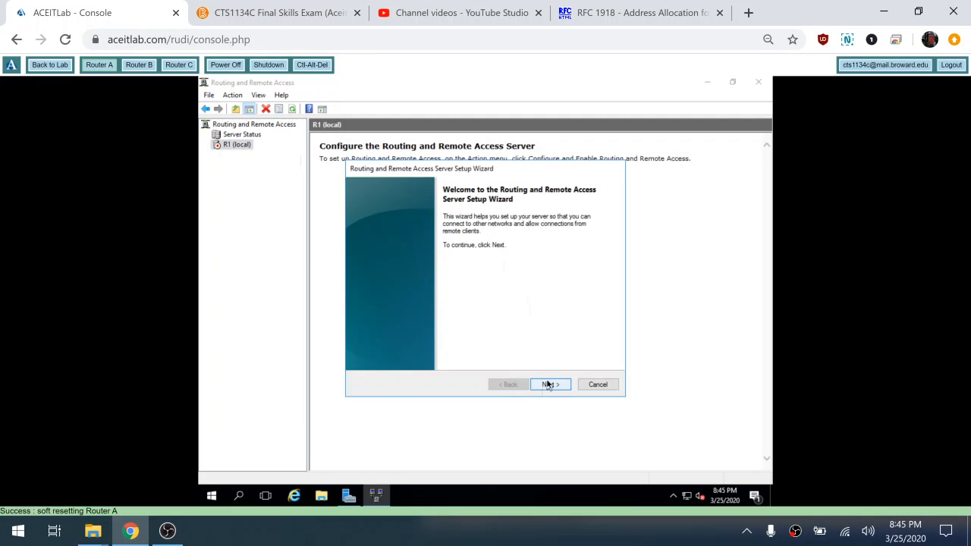
left_click(548, 385)
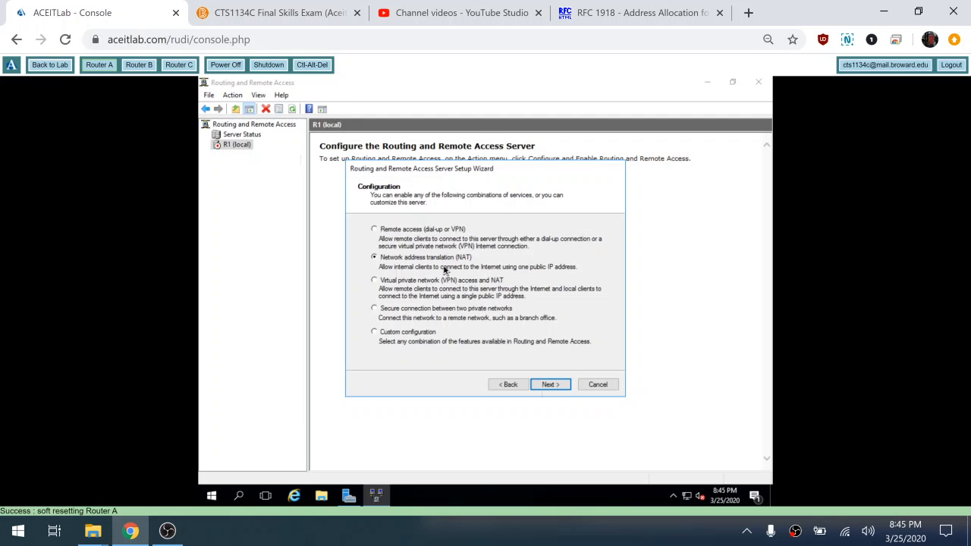
left_click(553, 385)
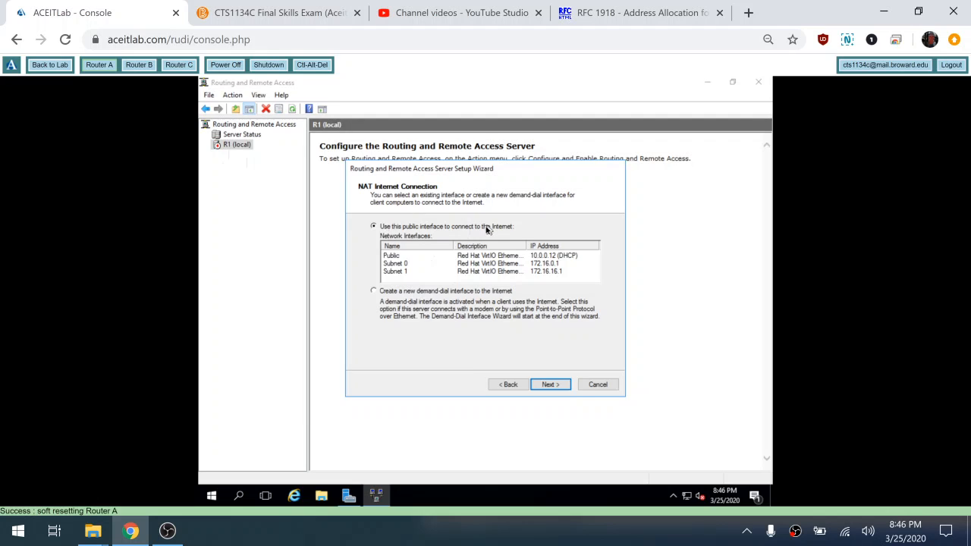
left_click(403, 256)
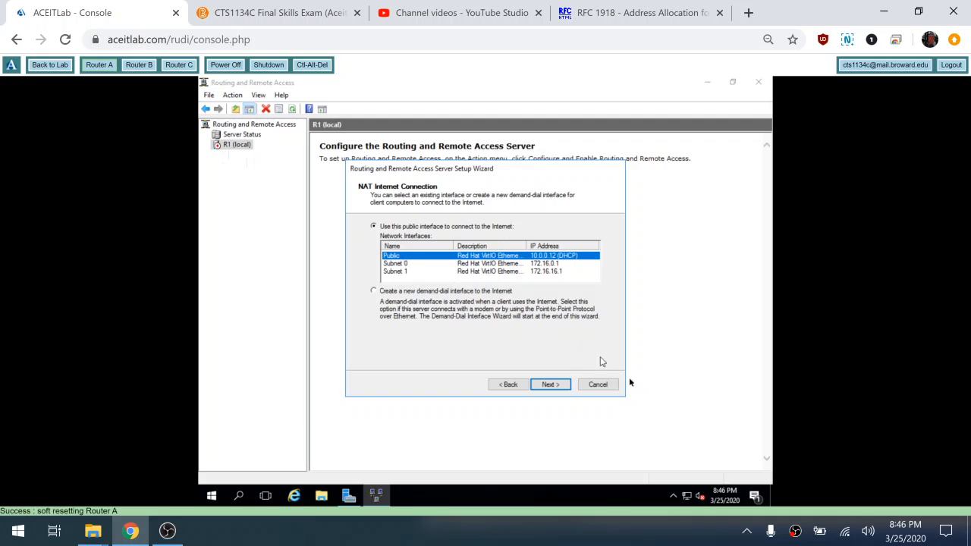
left_click(551, 386)
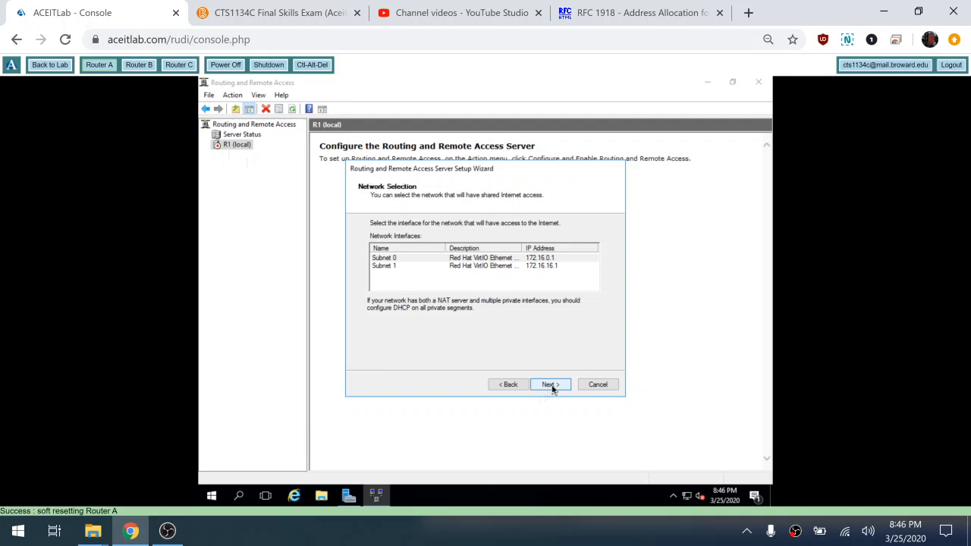
Step: Give the Subnet 0 network shared Internet access, relying on external DNS and DHCP servers, and finish the setup wizard
left_click(416, 262)
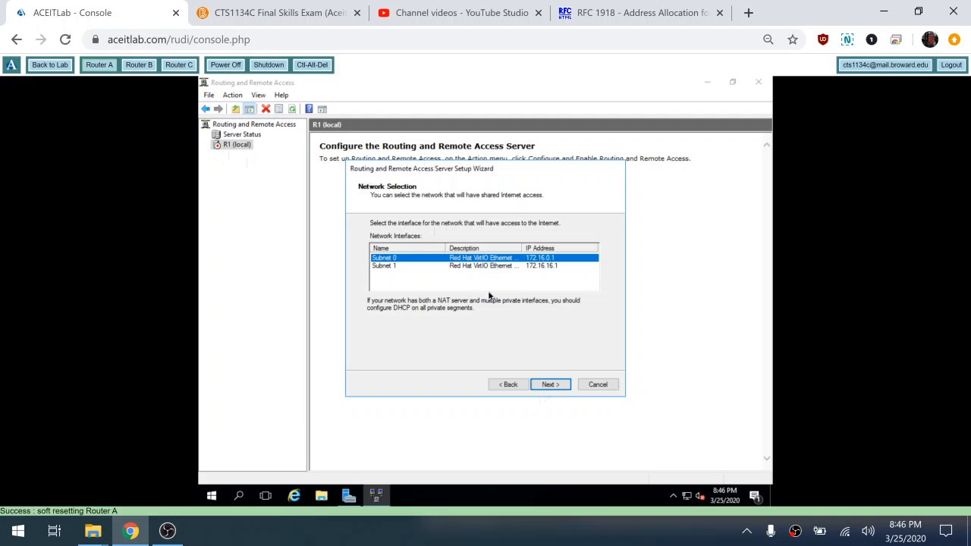
left_click(545, 384)
left_click(545, 384)
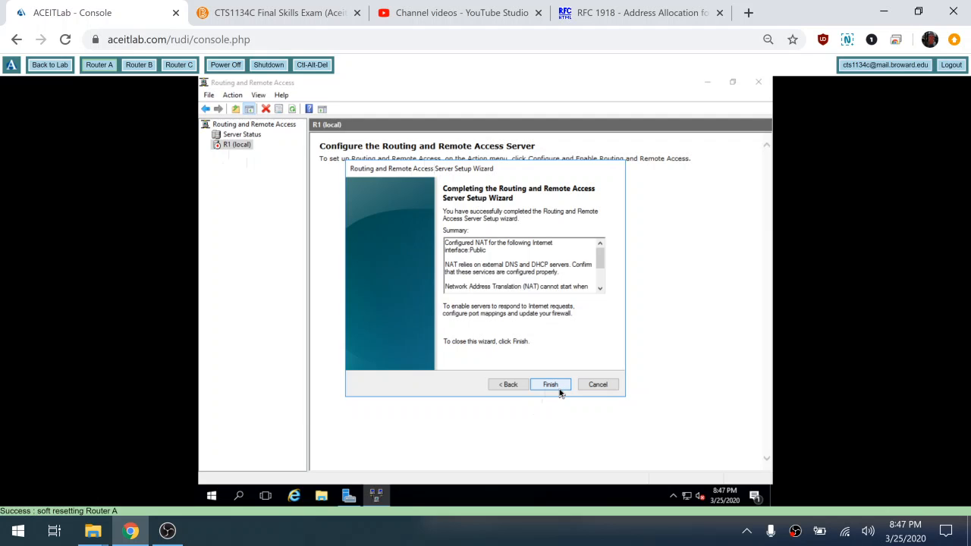
left_click(550, 385)
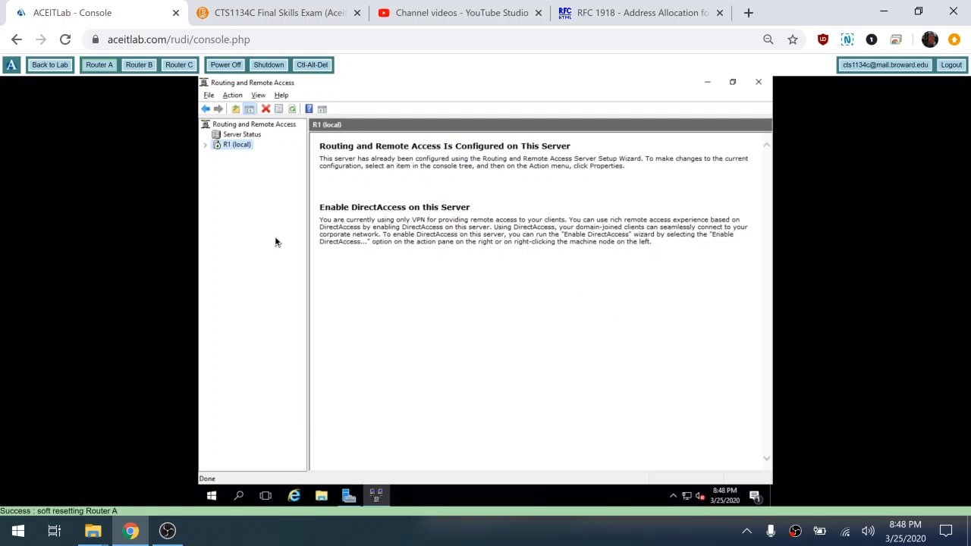
Step: Expand R1 (local) and its IPv4 node, and show the NAT interface list
left_click(204, 146)
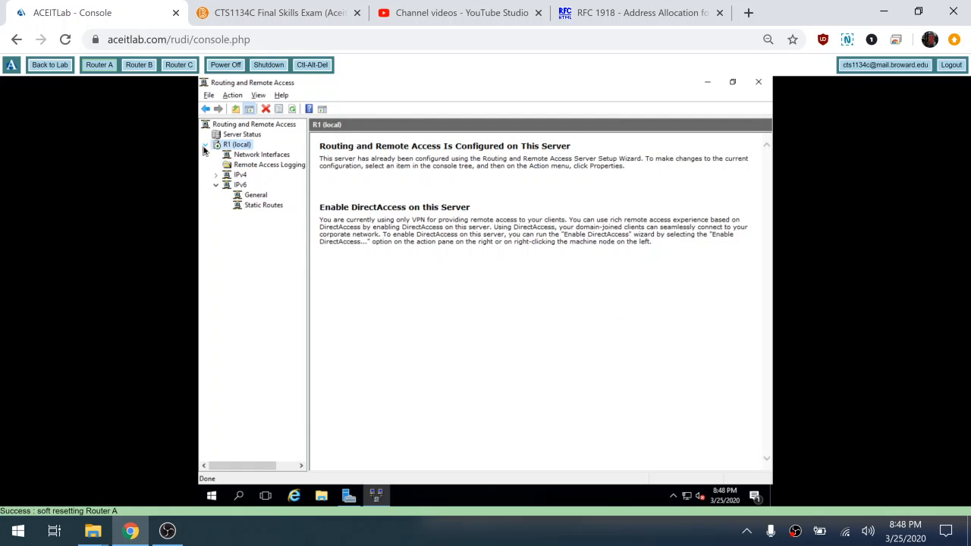
left_click(215, 176)
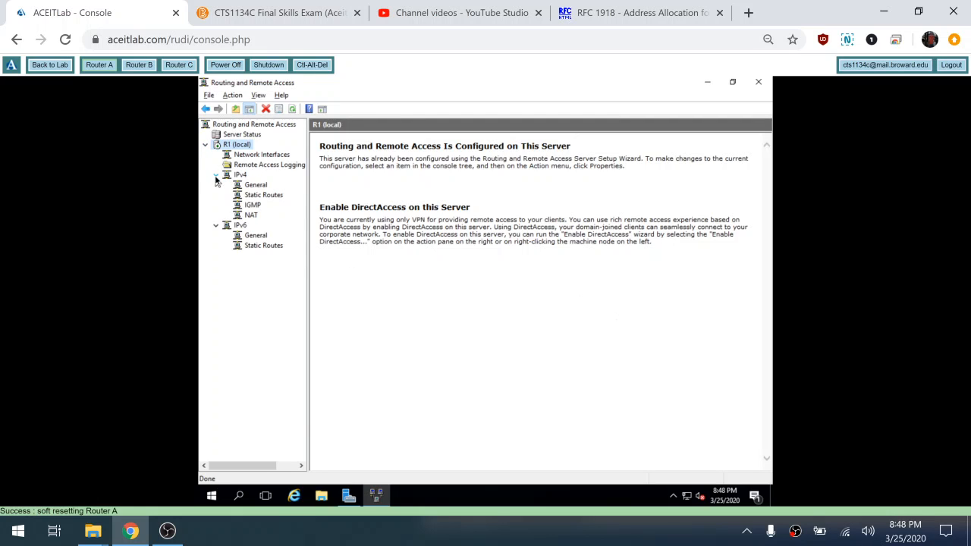
left_click(255, 217)
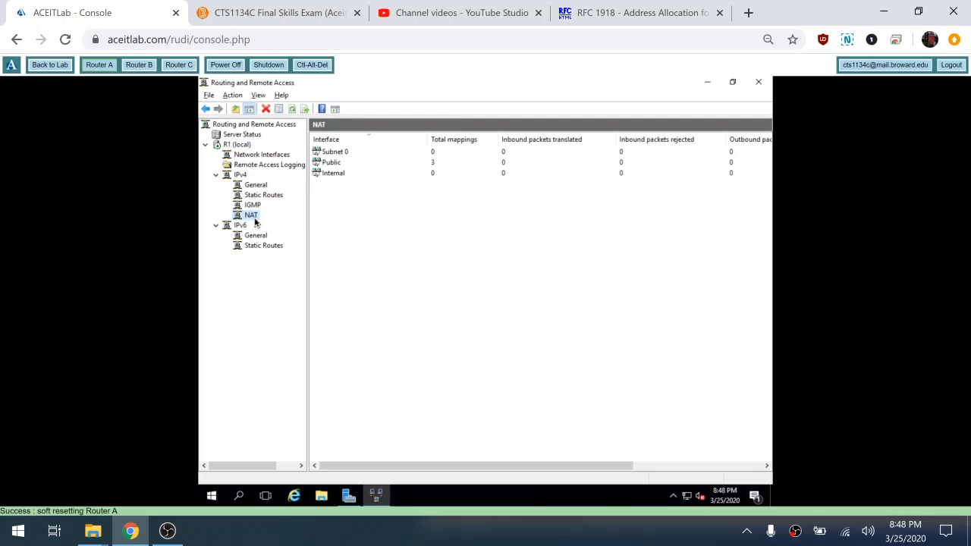
Step: Look at the role management options in Server Manager, and return to R1's NAT interfaces in Routing and Remote Access
left_click(349, 498)
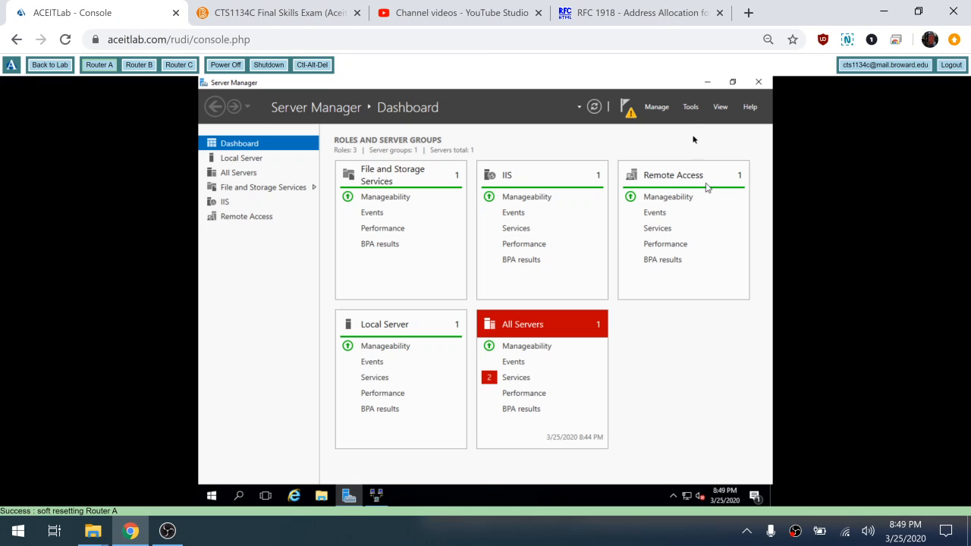
left_click(667, 115)
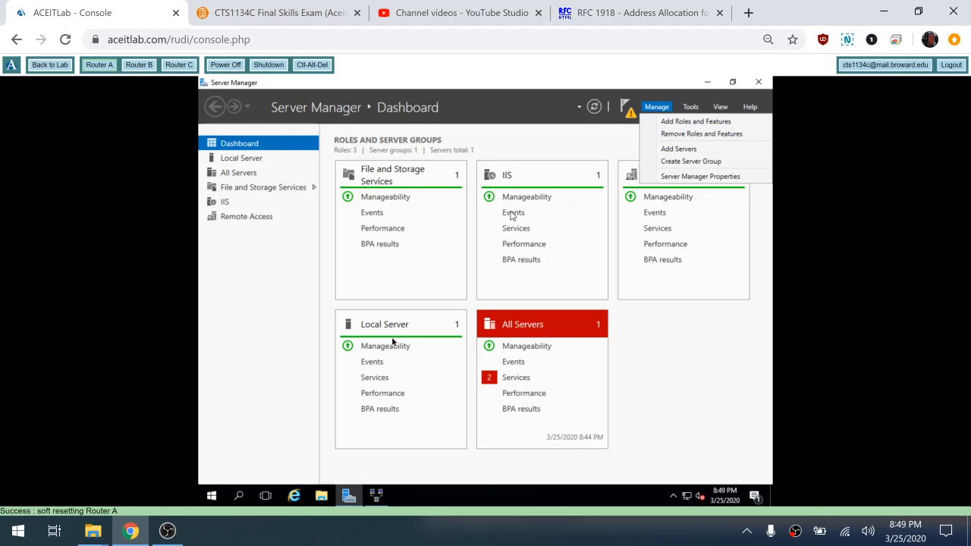
mouse_move(381, 500)
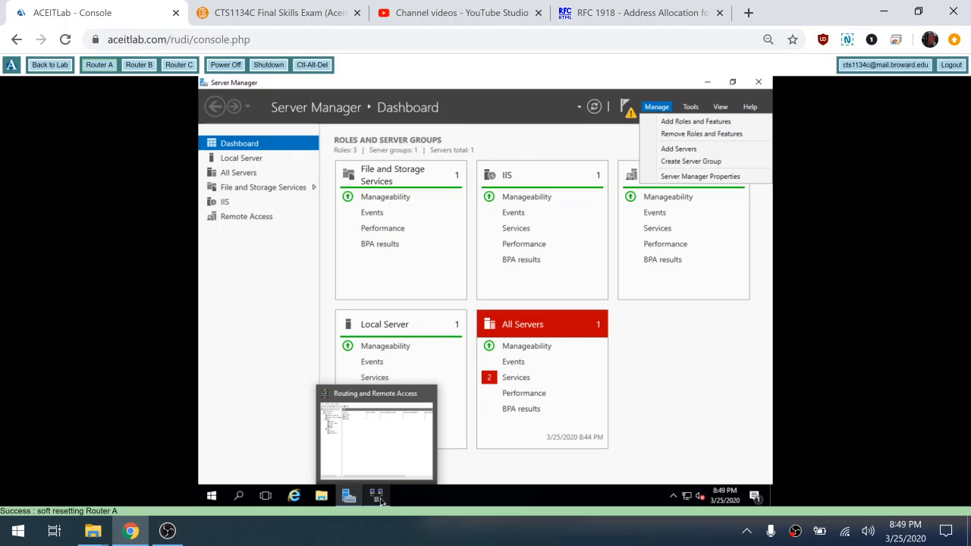
left_click(382, 500)
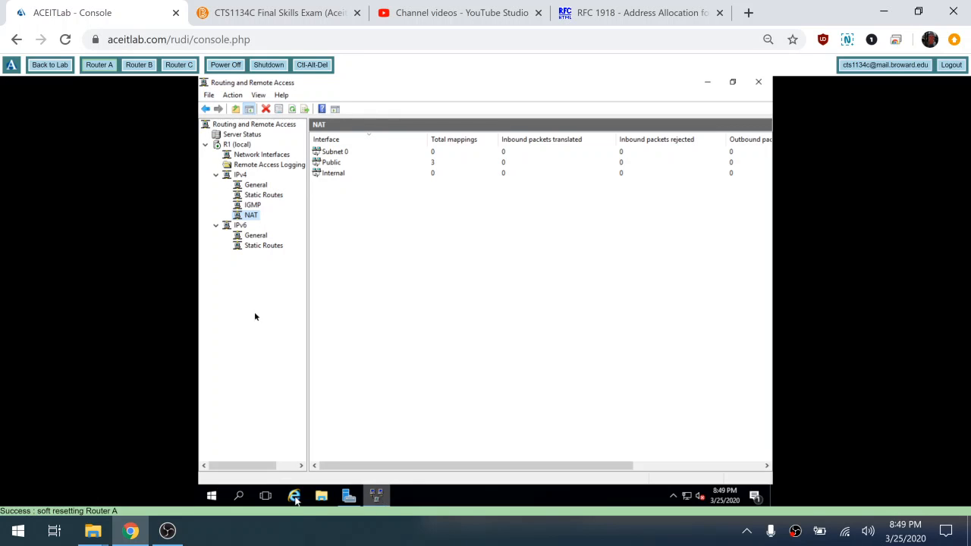
left_click(255, 216)
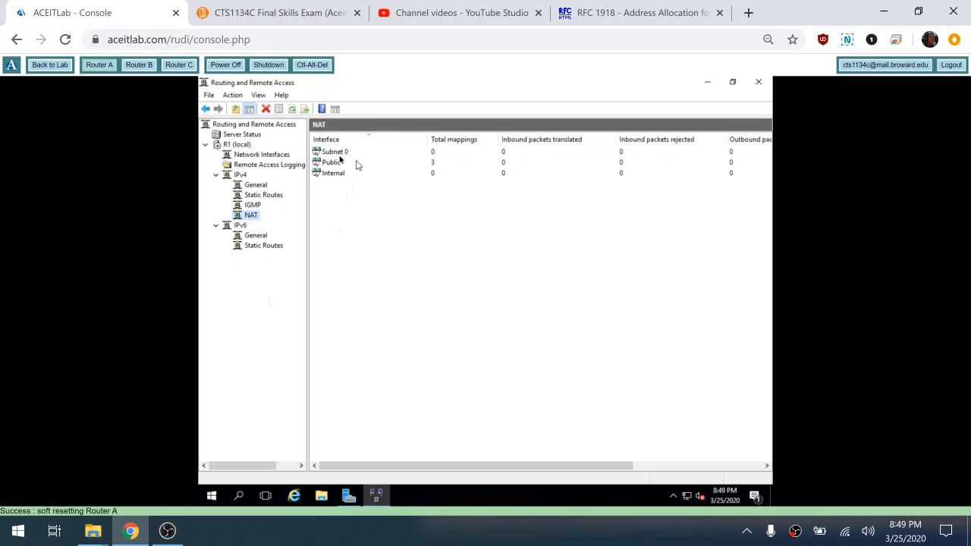
Step: Inspect the NAT interface type in the Public interface's properties, and close them without making changes
left_click(327, 164)
right_click(327, 164)
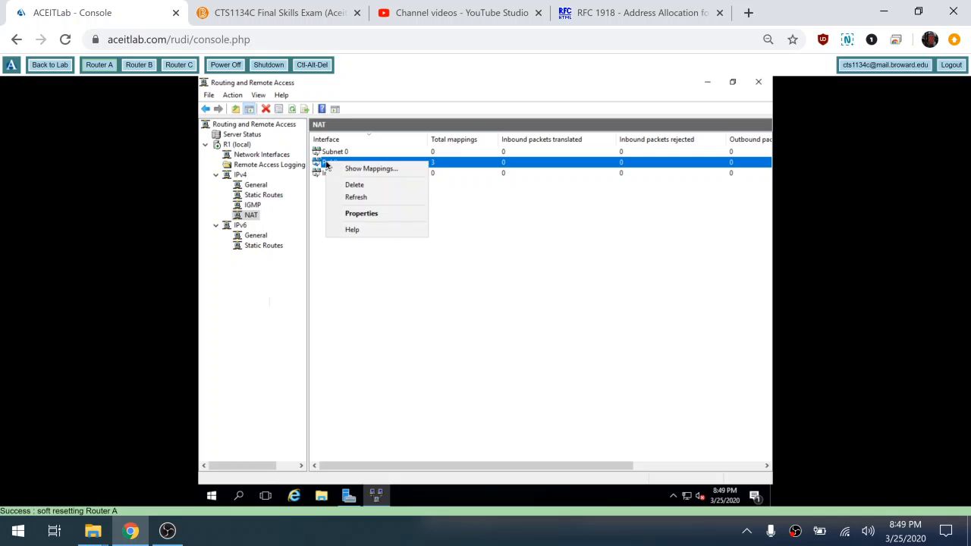
left_click(378, 215)
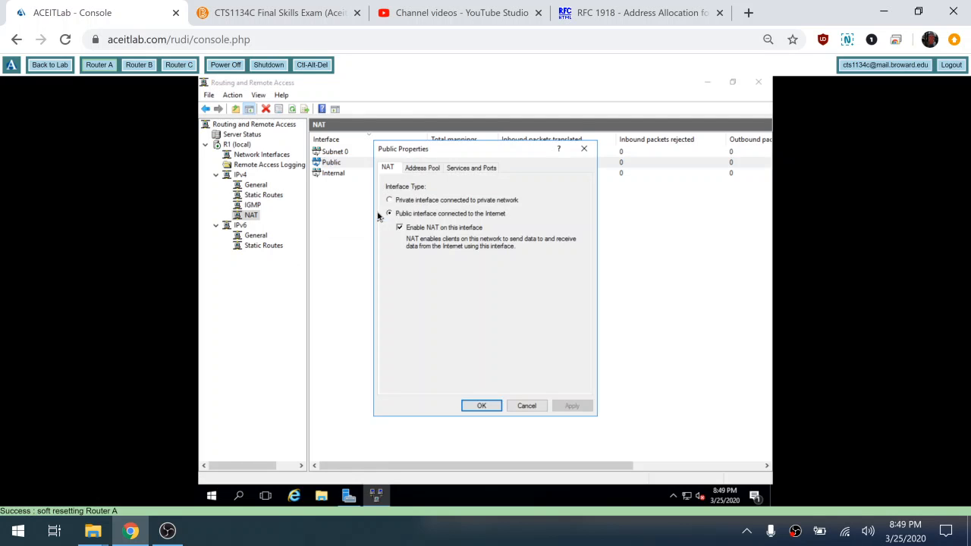
left_click(526, 407)
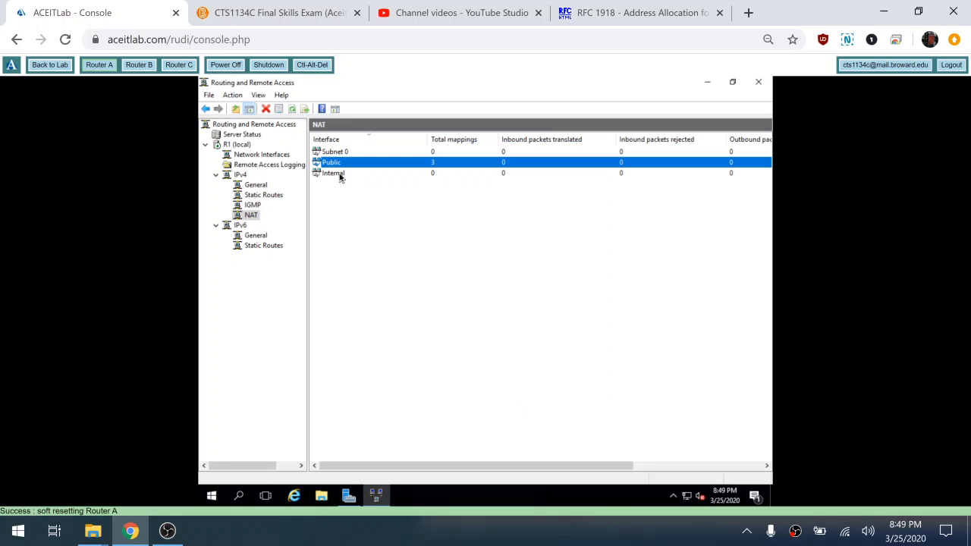
Step: Check the NAT interface type in the properties of the Internal and Subnet 0 interfaces, cancelling out of each
left_click(339, 174)
right_click(340, 177)
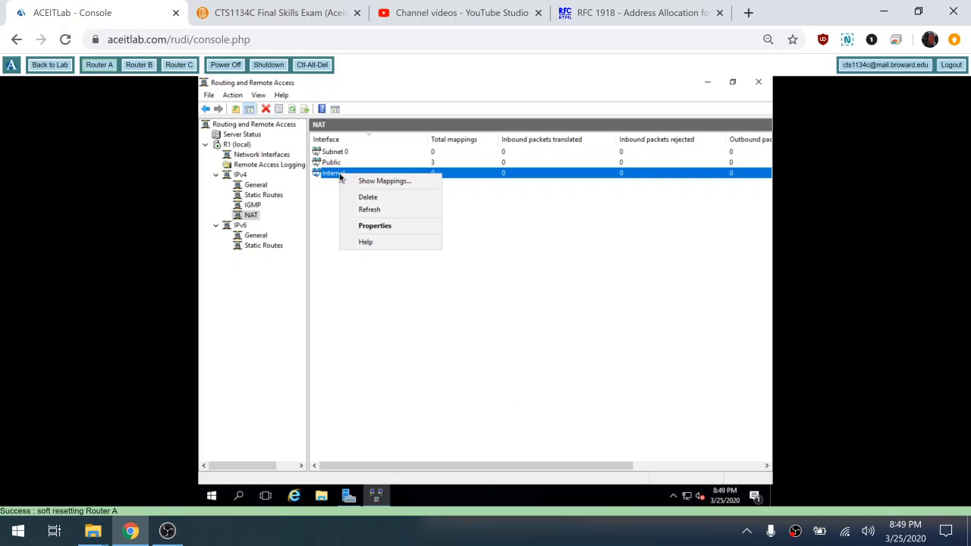
left_click(382, 226)
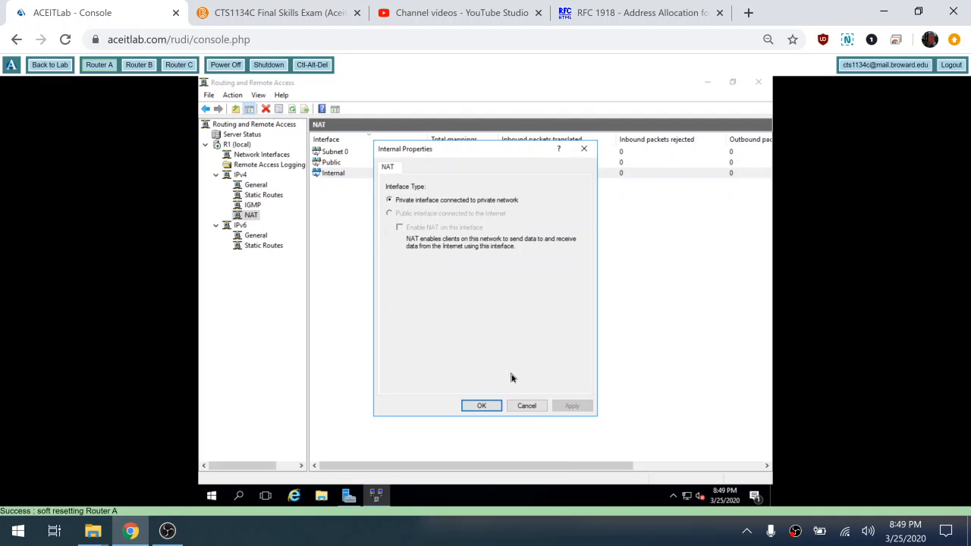
left_click(531, 404)
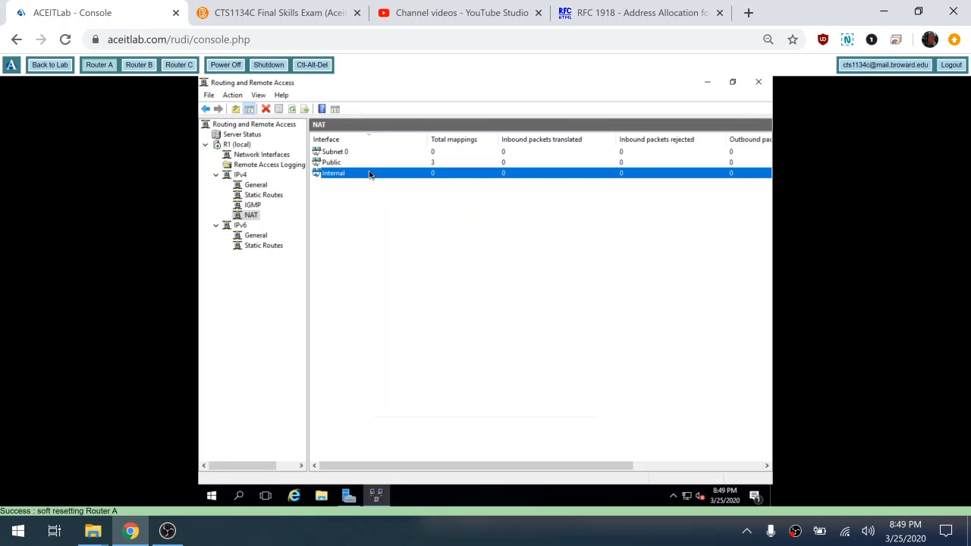
left_click(349, 154)
right_click(347, 153)
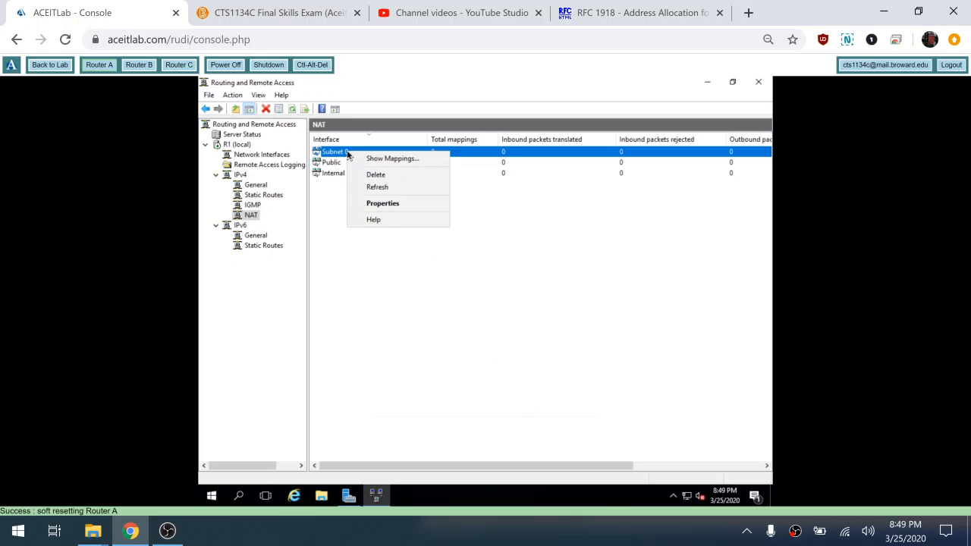
left_click(390, 205)
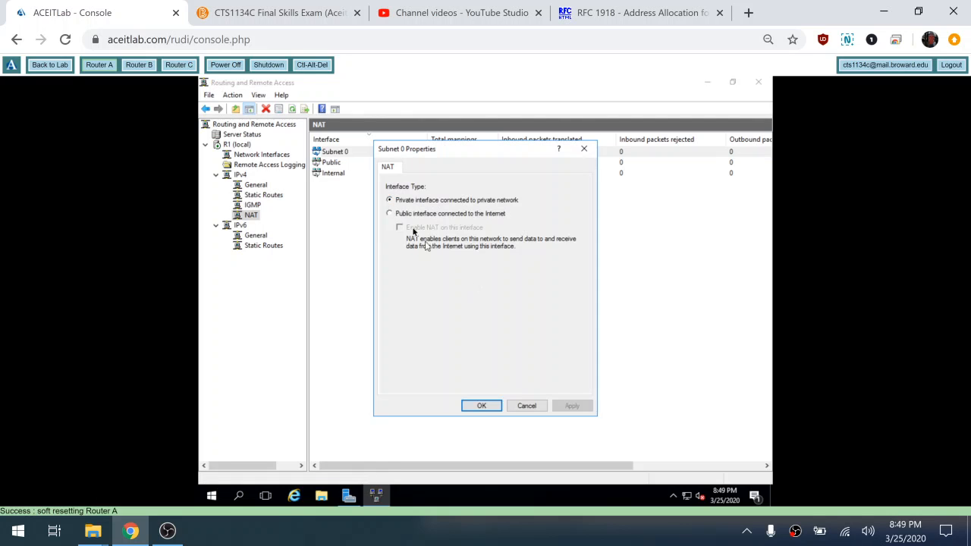
left_click(527, 406)
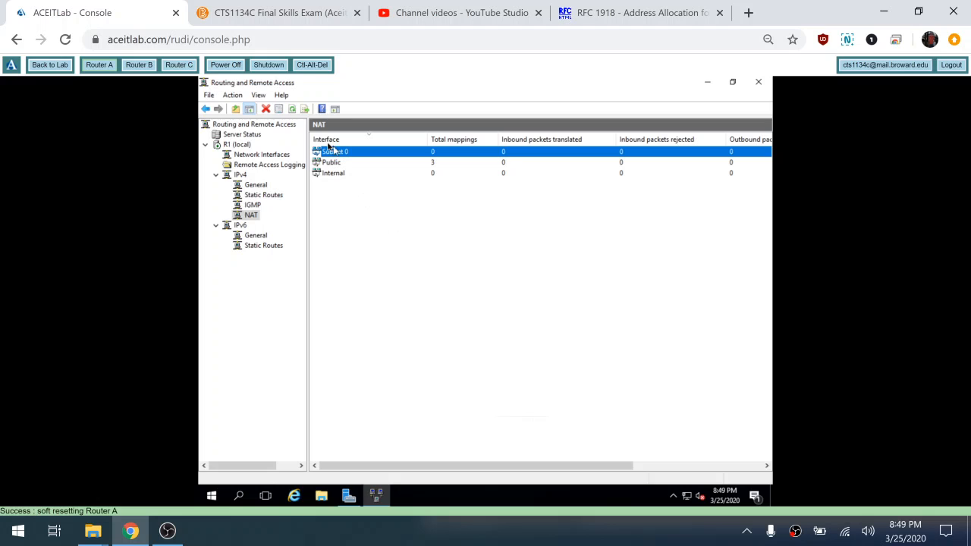
Step: Add Subnet 1 as a new NAT interface under IPv4, set as a private interface connected to the private network
right_click(252, 217)
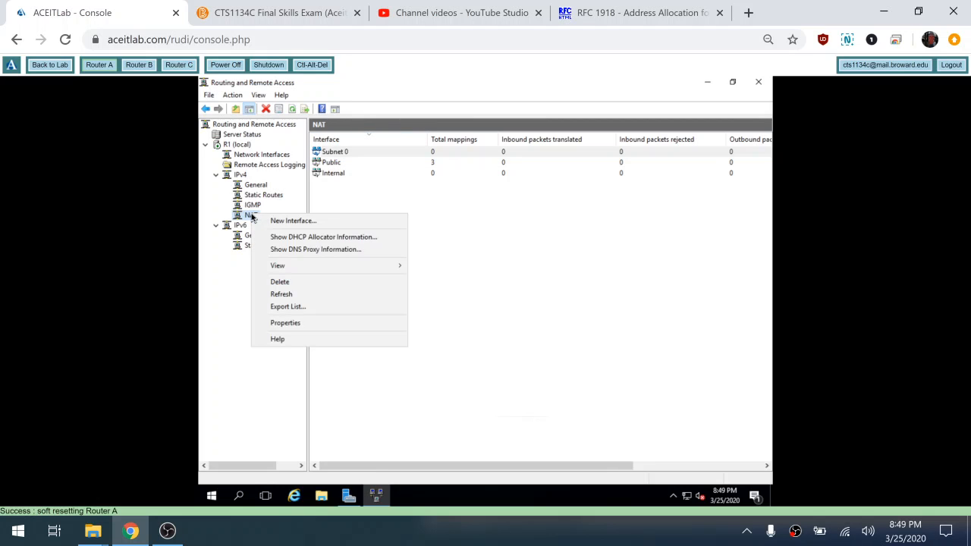
left_click(308, 226)
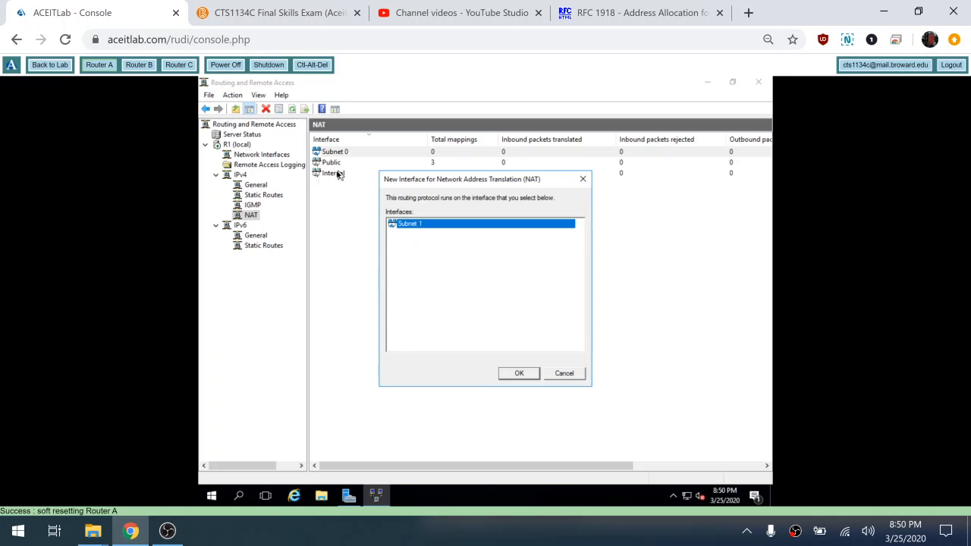
left_click(515, 374)
left_click(515, 373)
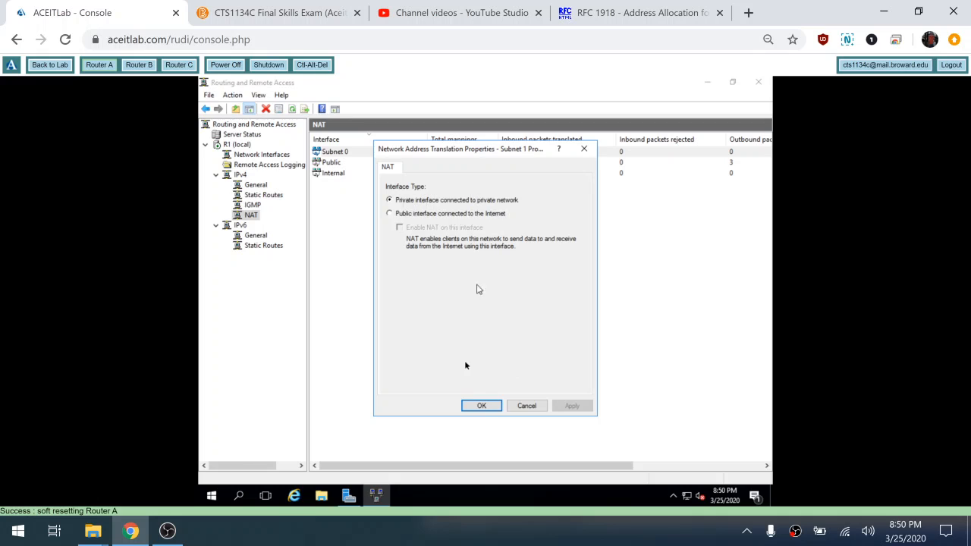
left_click(484, 406)
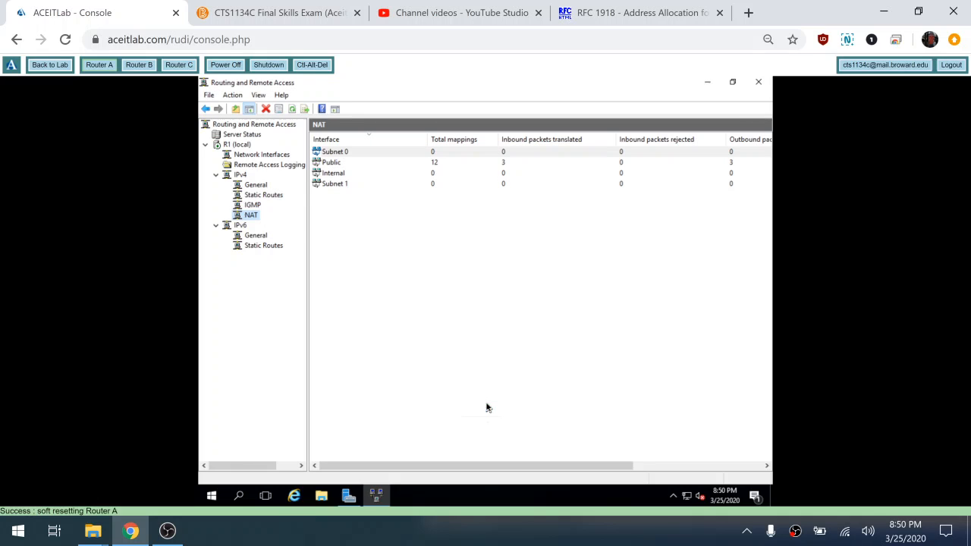
Step: Review the interfaces in the NAT list and the IPv4 static routes, and return to the NAT list
left_click(329, 175)
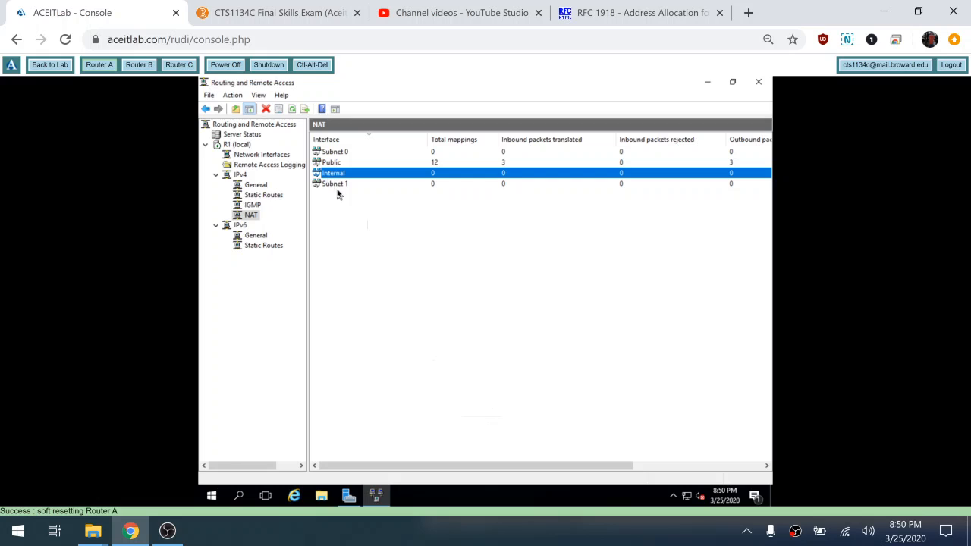
left_click(338, 185)
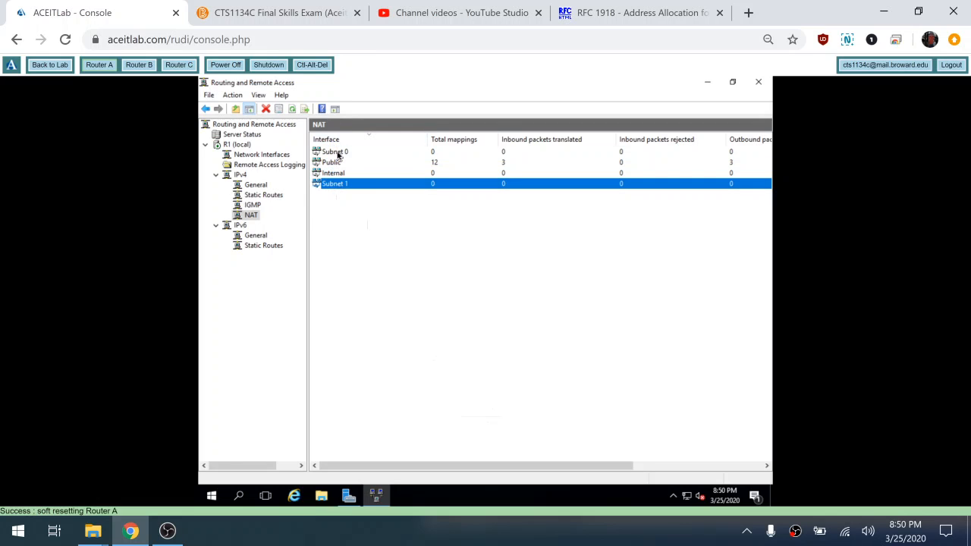
left_click(338, 154)
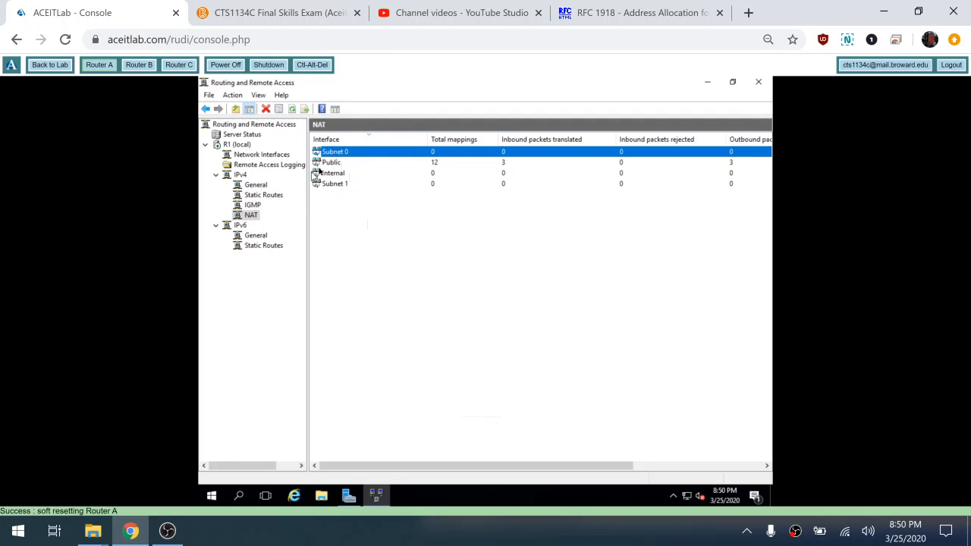
left_click(330, 167)
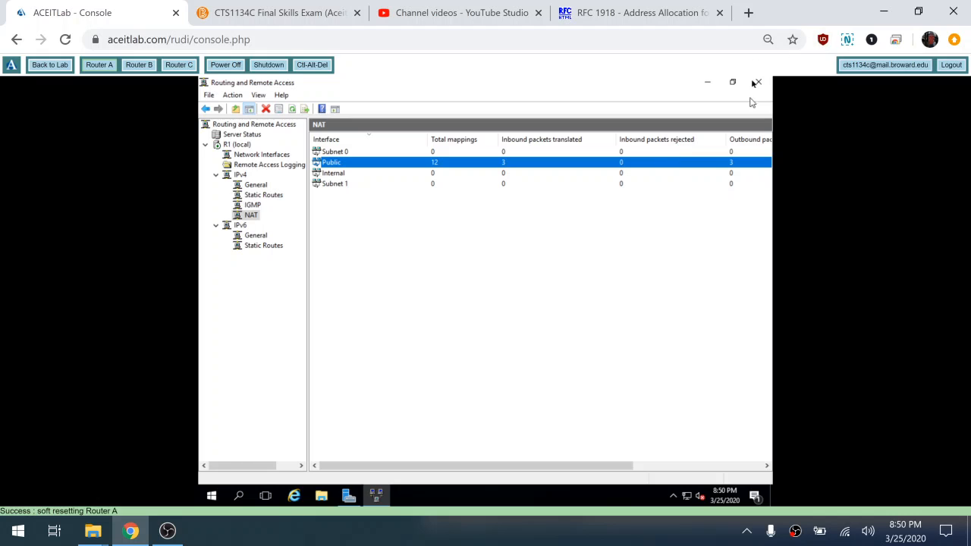
right_click(256, 219)
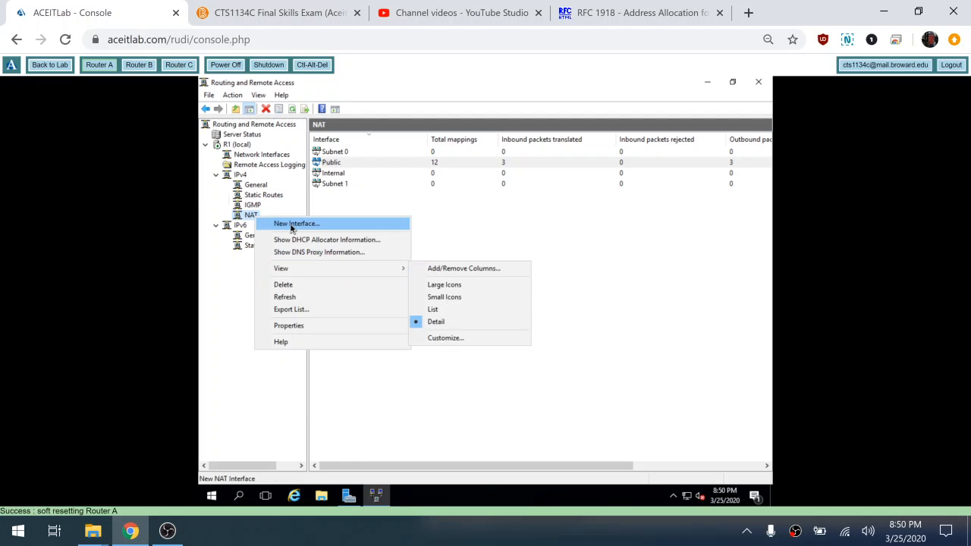
left_click(265, 196)
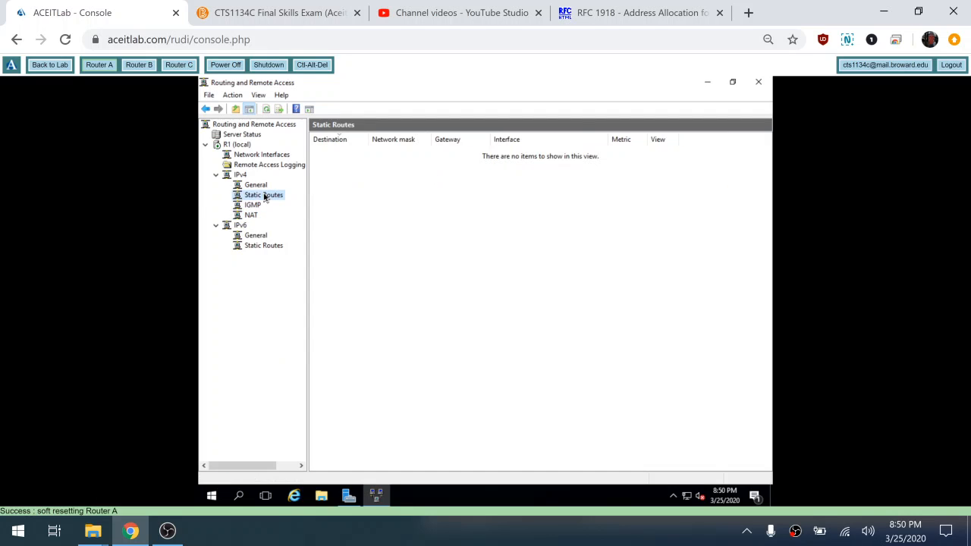
left_click(254, 216)
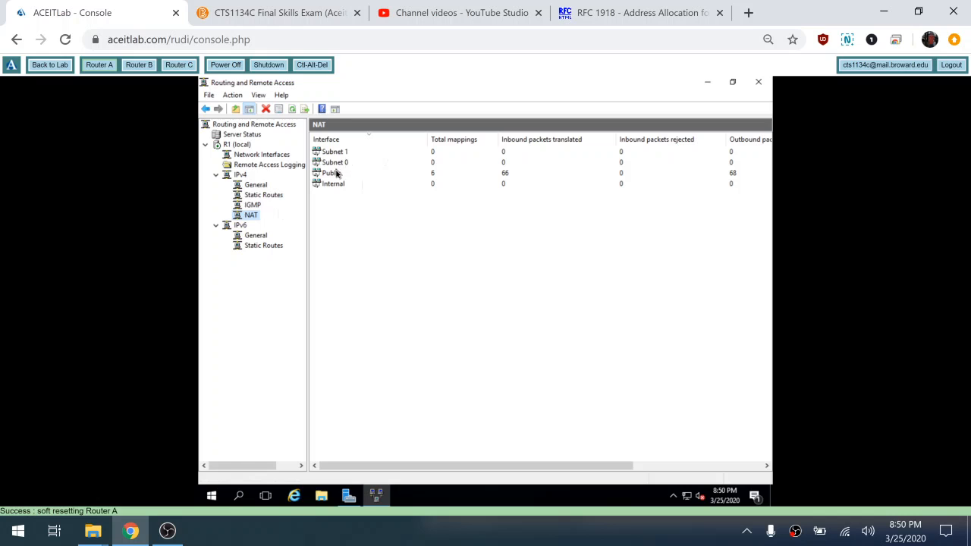
Step: Show the Public interface's NAT session mappings, widen the table to read its address and port columns, and close it
left_click(335, 174)
right_click(337, 174)
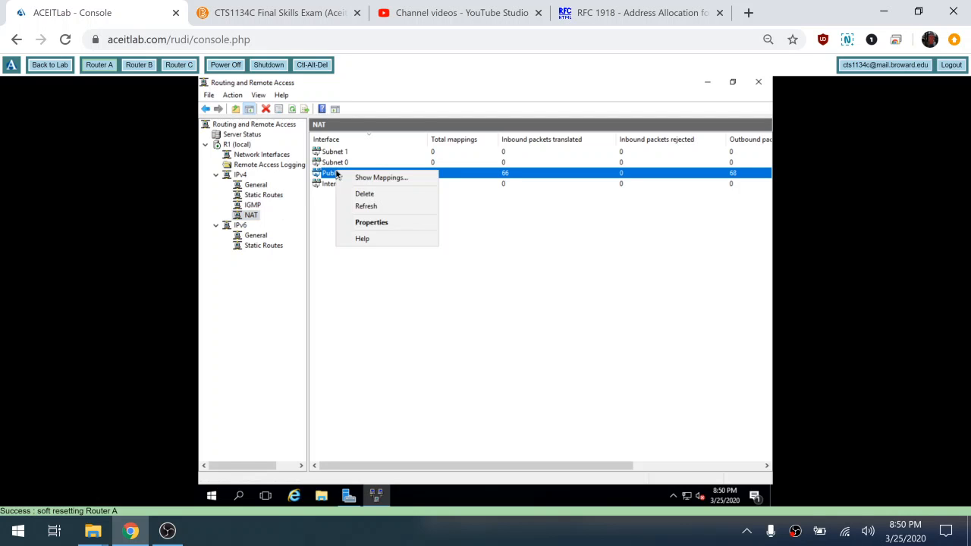
left_click(387, 179)
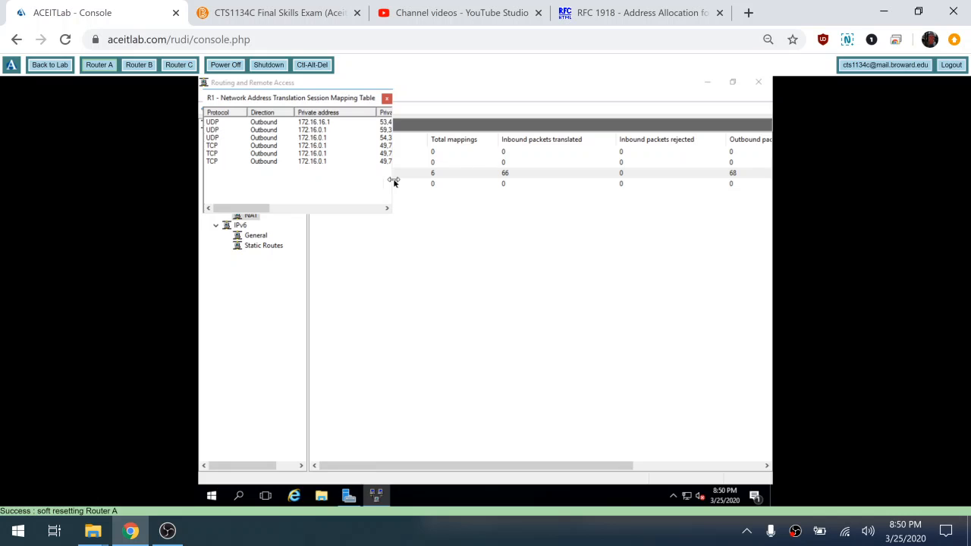
left_click_drag(393, 180, 693, 200)
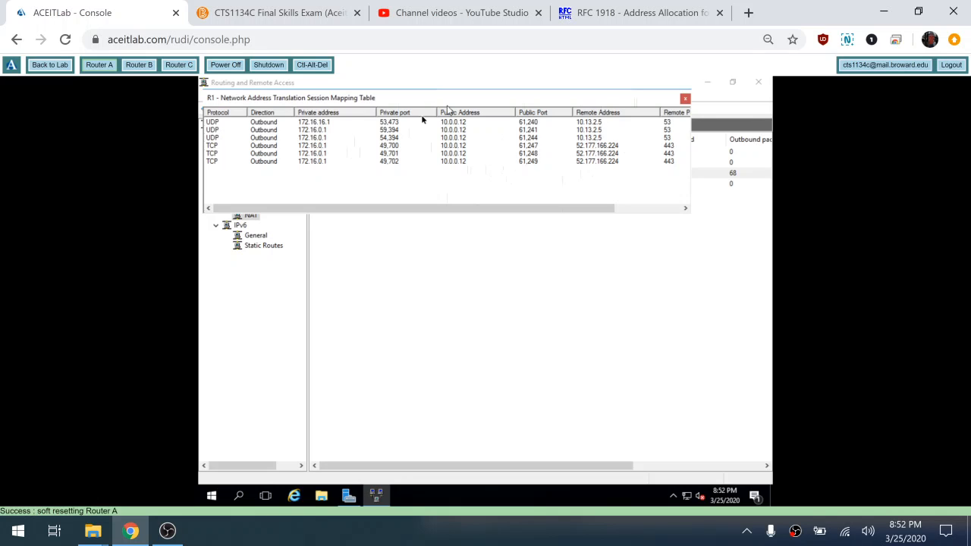
left_click(684, 99)
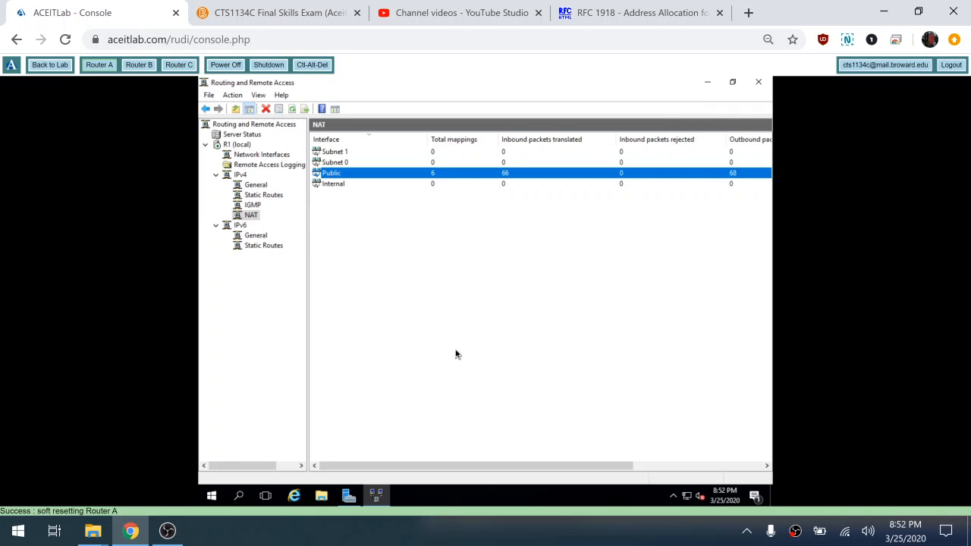